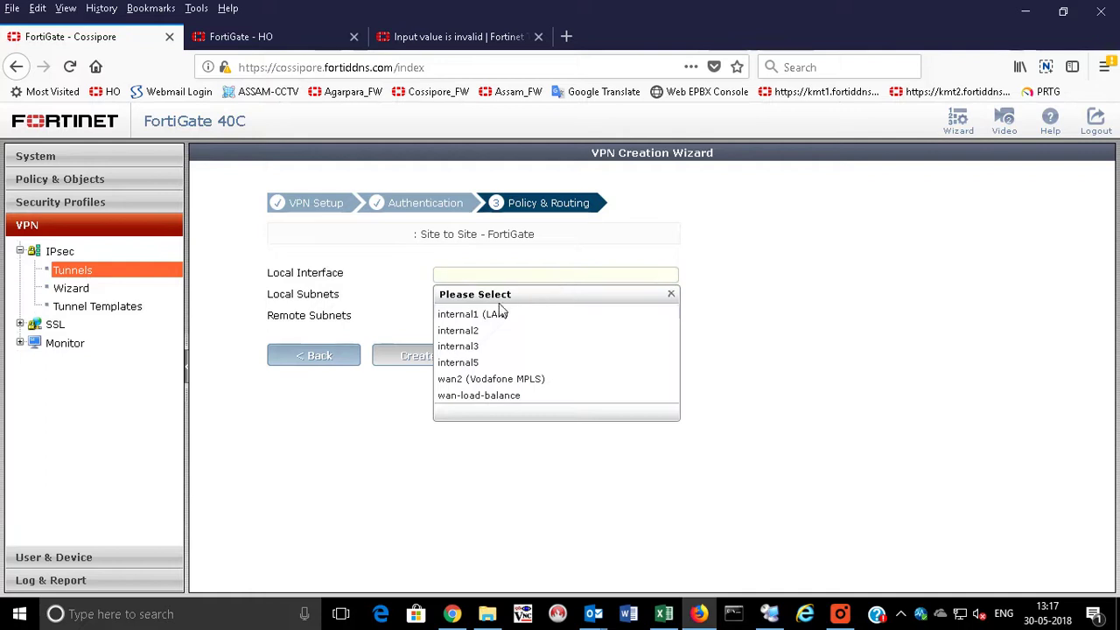
Set the wizard's local interface to internal1 (LAN) and remote subnets to 192.168.1.0/24, and cancel the VPN wizard
left_click(475, 316)
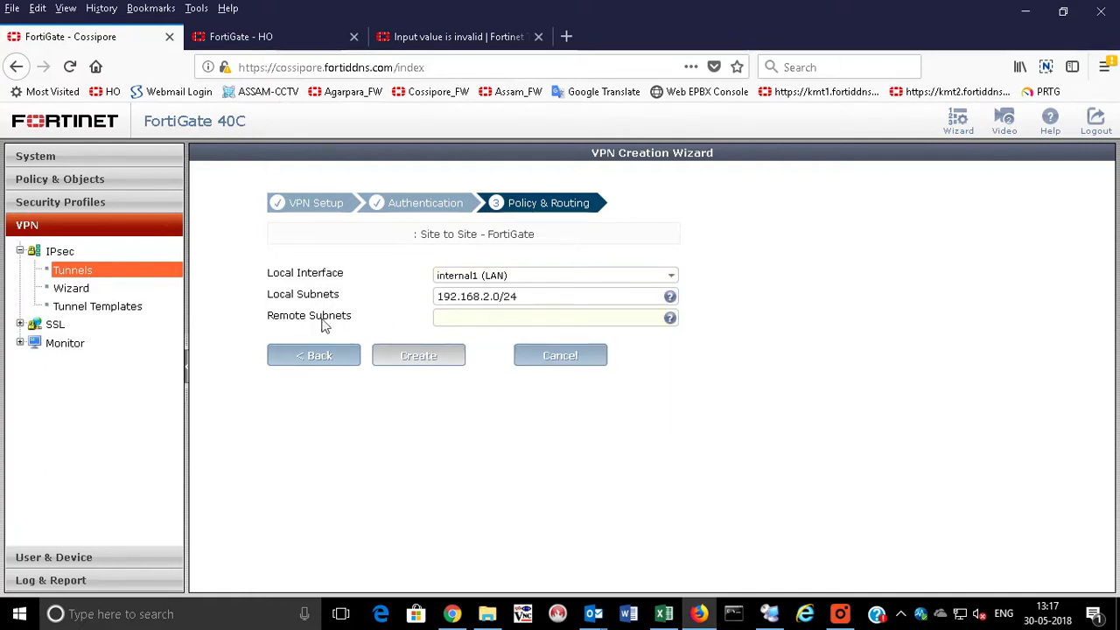
type("1")
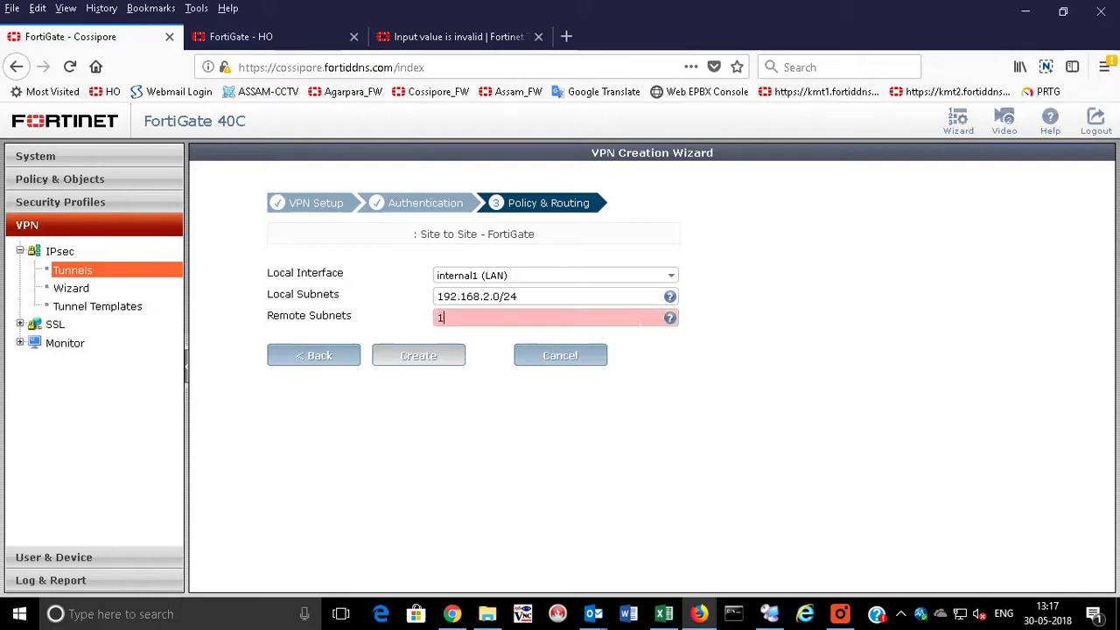
type("92.168.1.0")
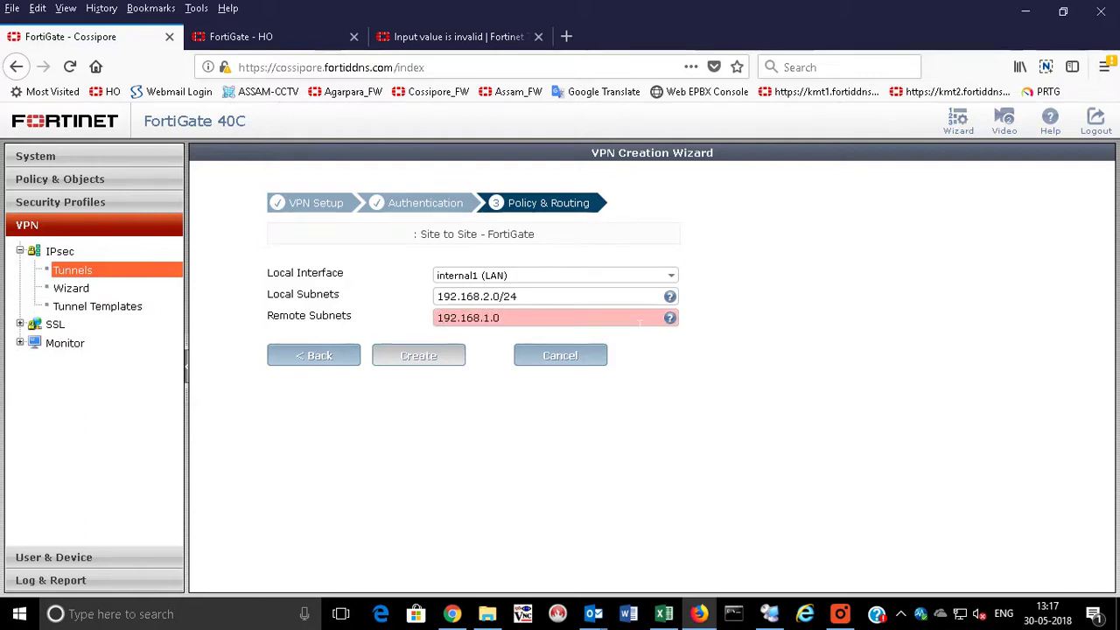
type("/24")
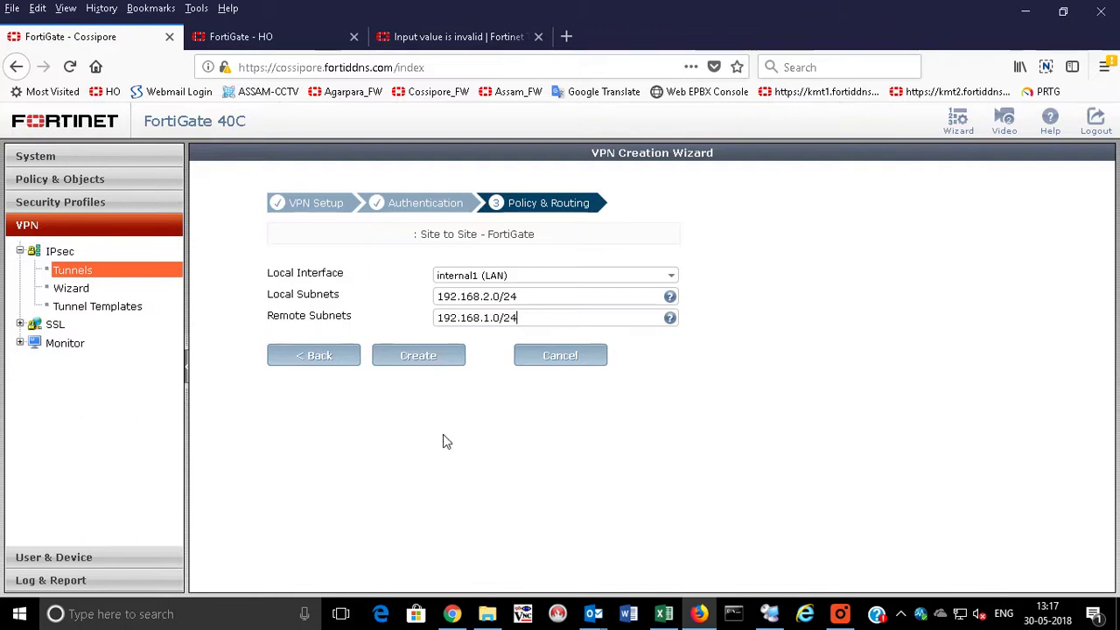
left_click(425, 357)
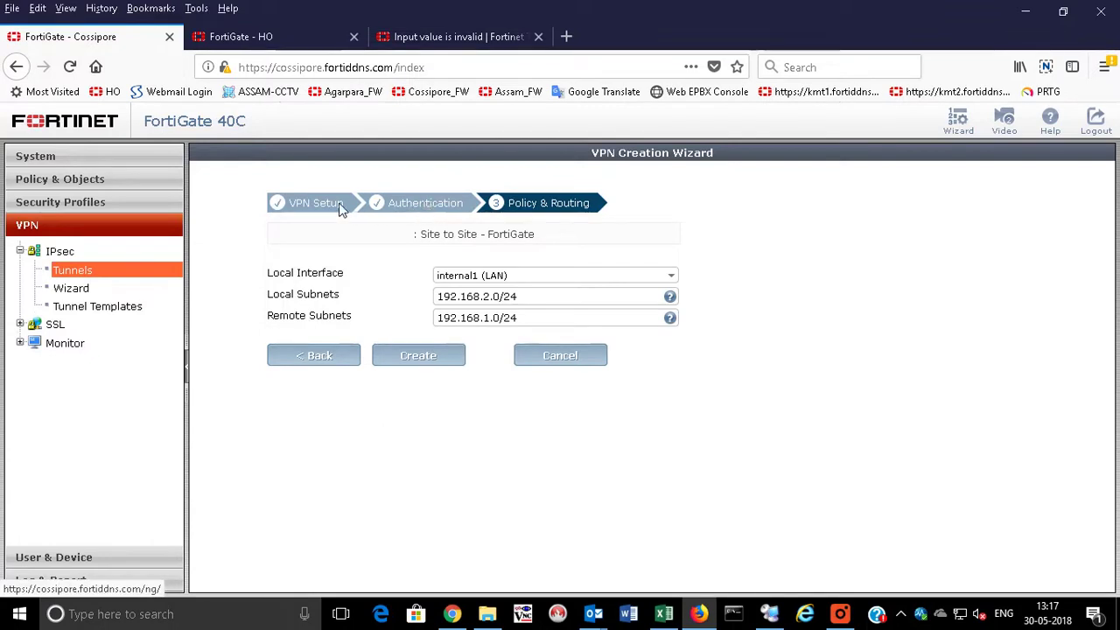
left_click(567, 356)
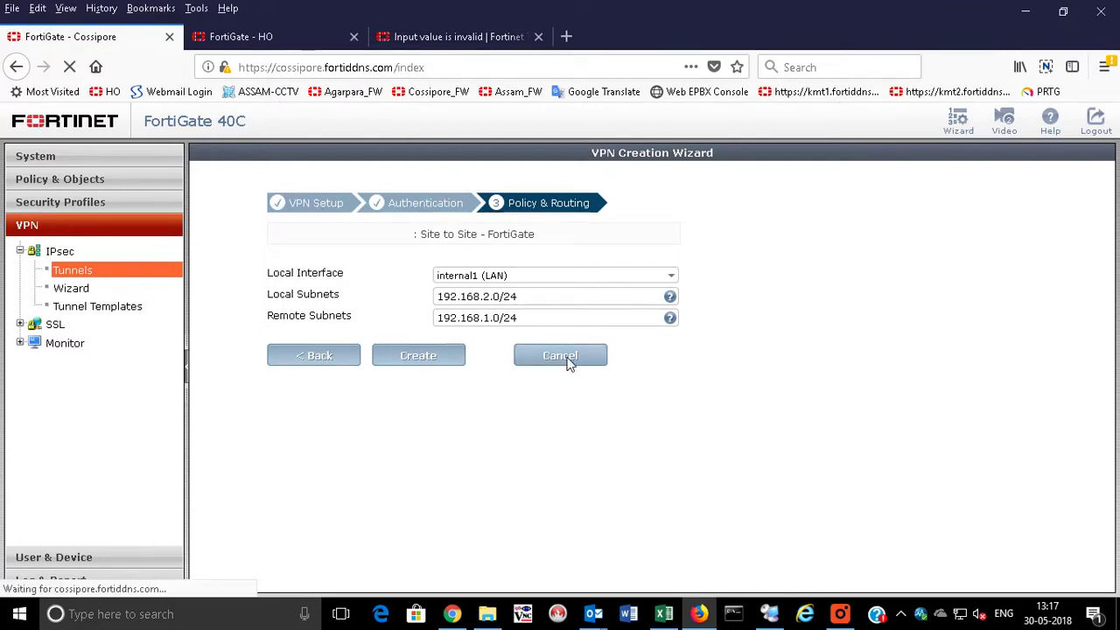
Open the Ipesc to HO tunnel for editing and review its network settings, proposals and Phase 2 selectors
left_click(279, 196)
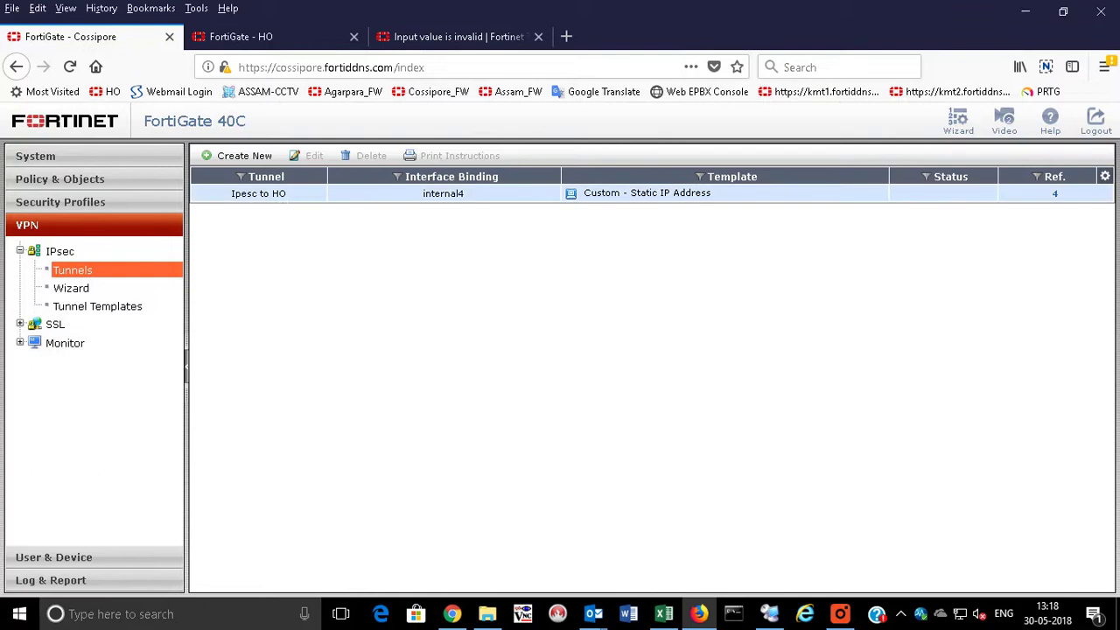
right_click(280, 196)
left_click(297, 202)
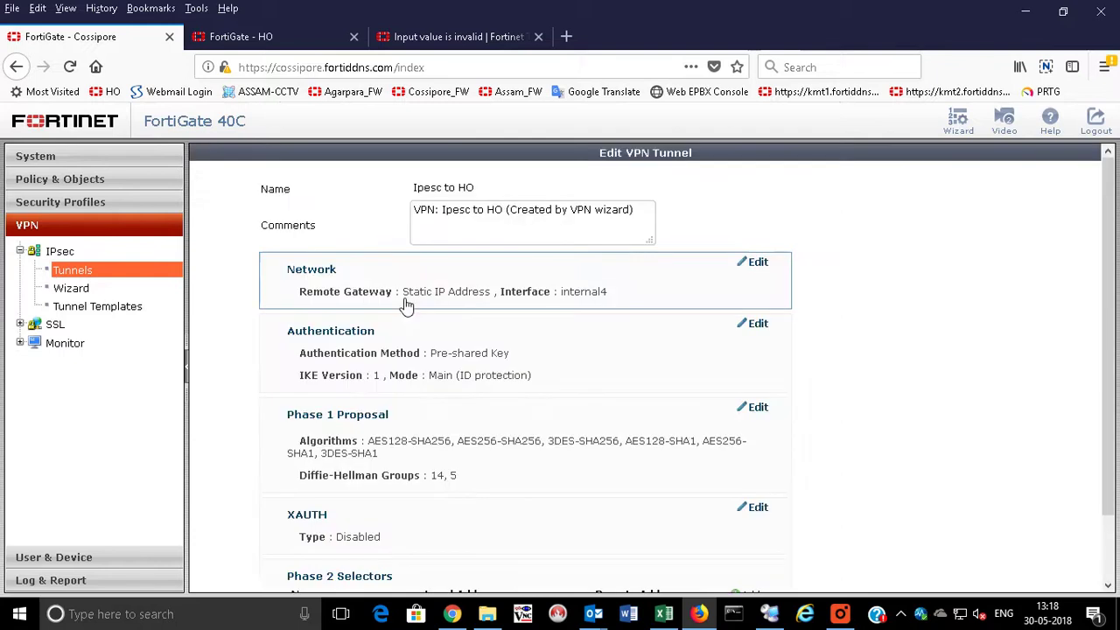
left_click(754, 263)
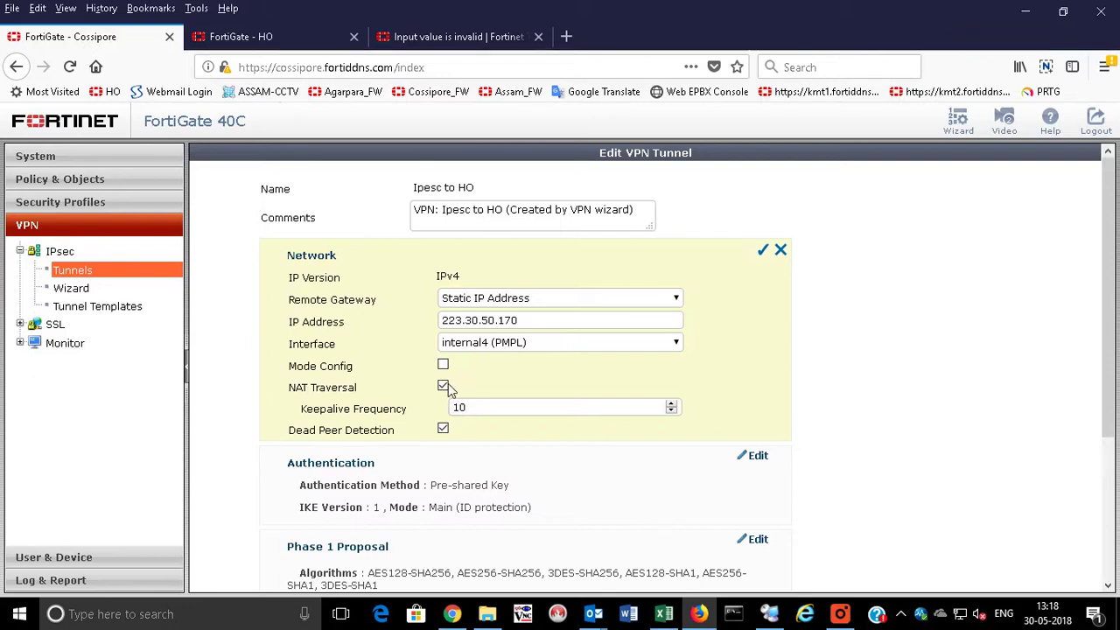
double_click(457, 404)
key("BackSpace")
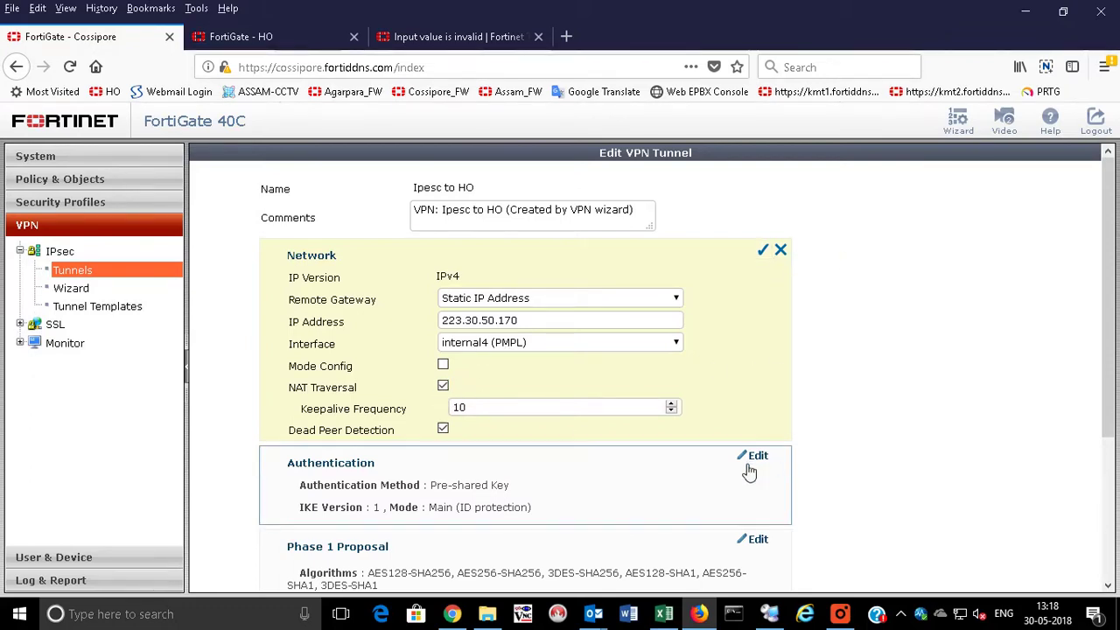
scroll(813, 437, "down", 5)
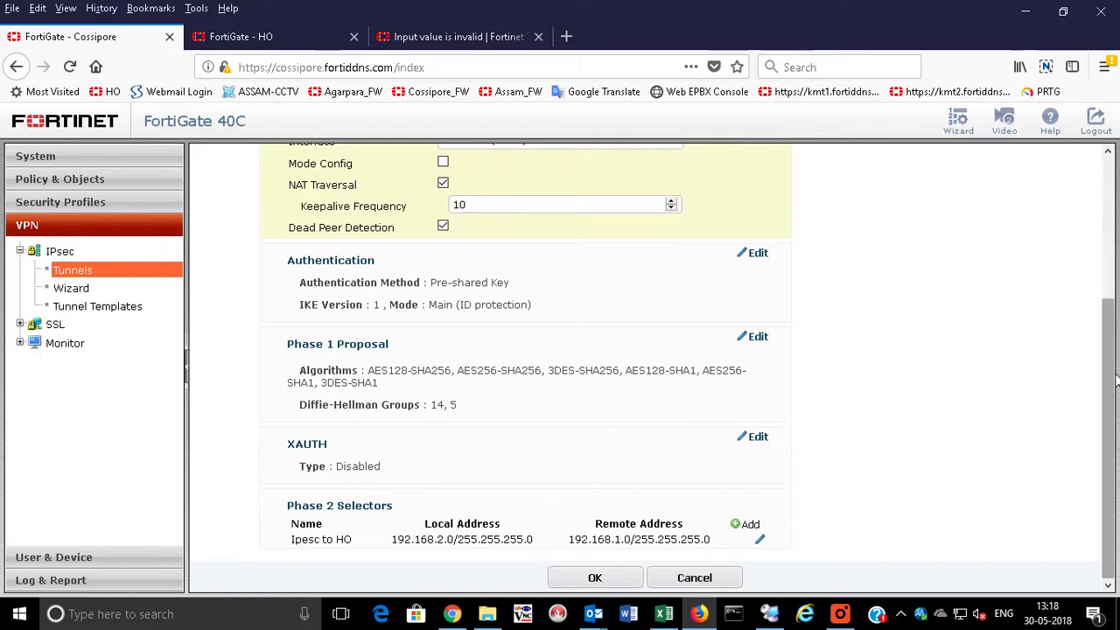
left_click_drag(1116, 363, 1115, 229)
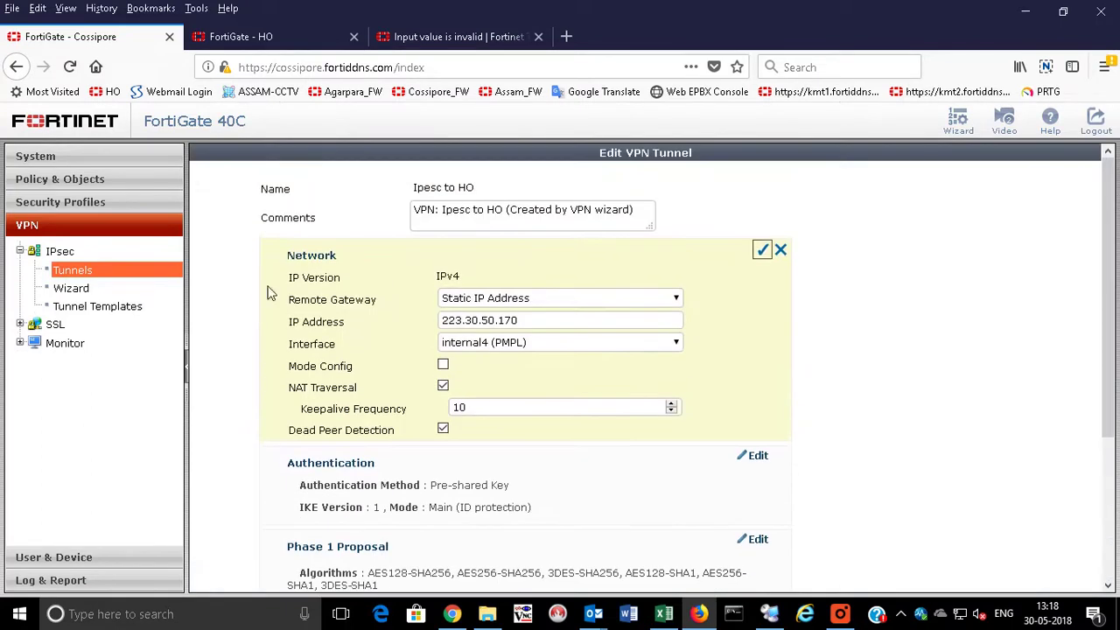
Leave the tunnel editor and check the Ipesc to HO tunnel's status in the IPsec Monitor
left_click(75, 271)
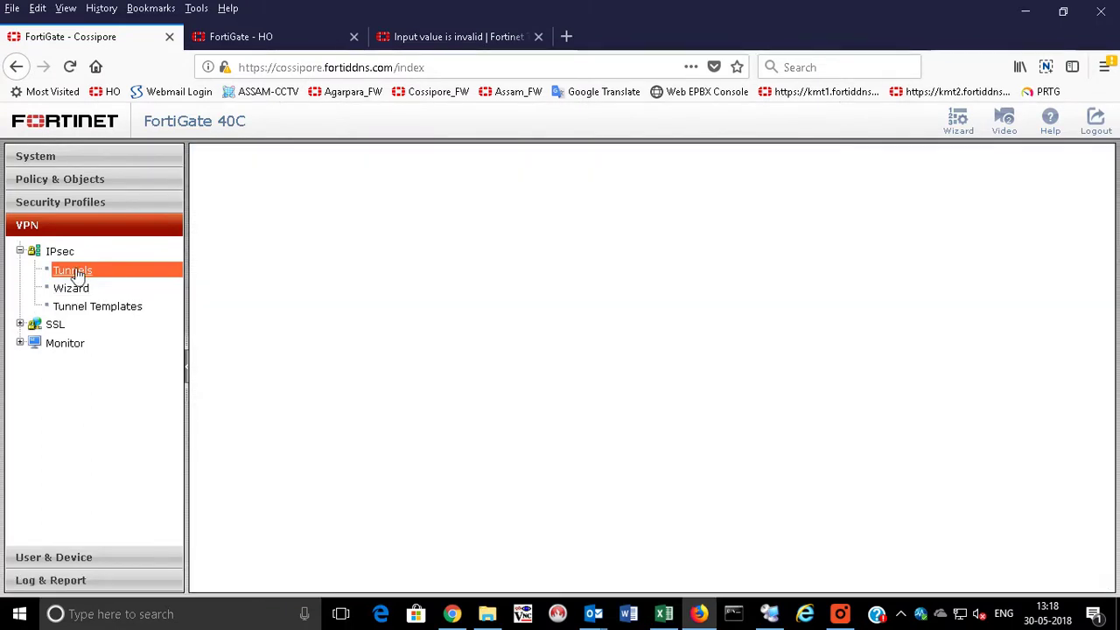
left_click(20, 343)
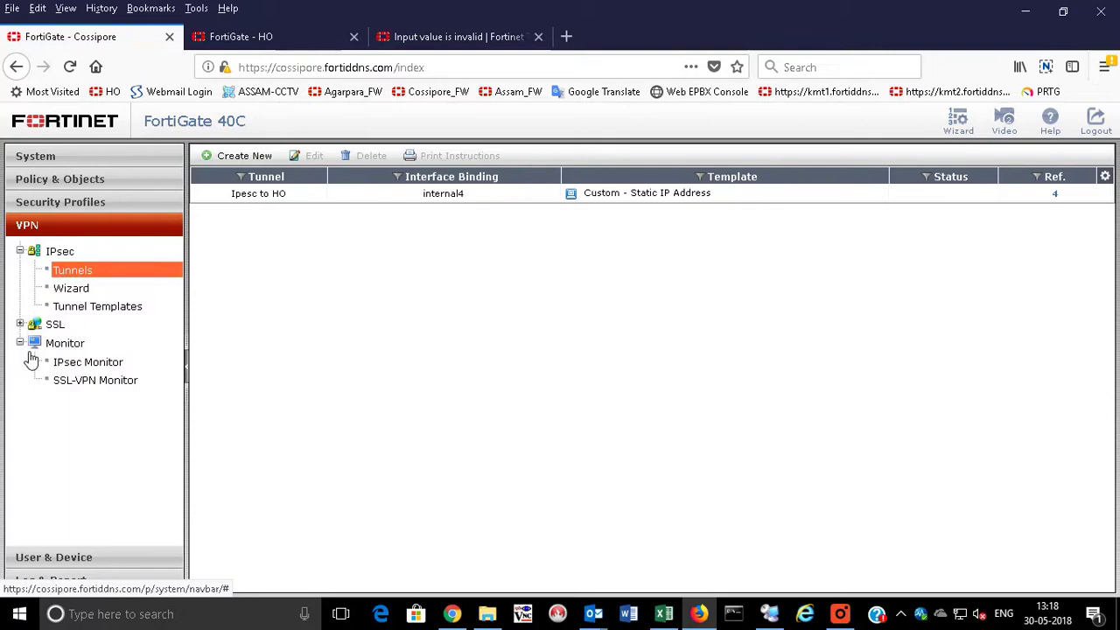
left_click(78, 365)
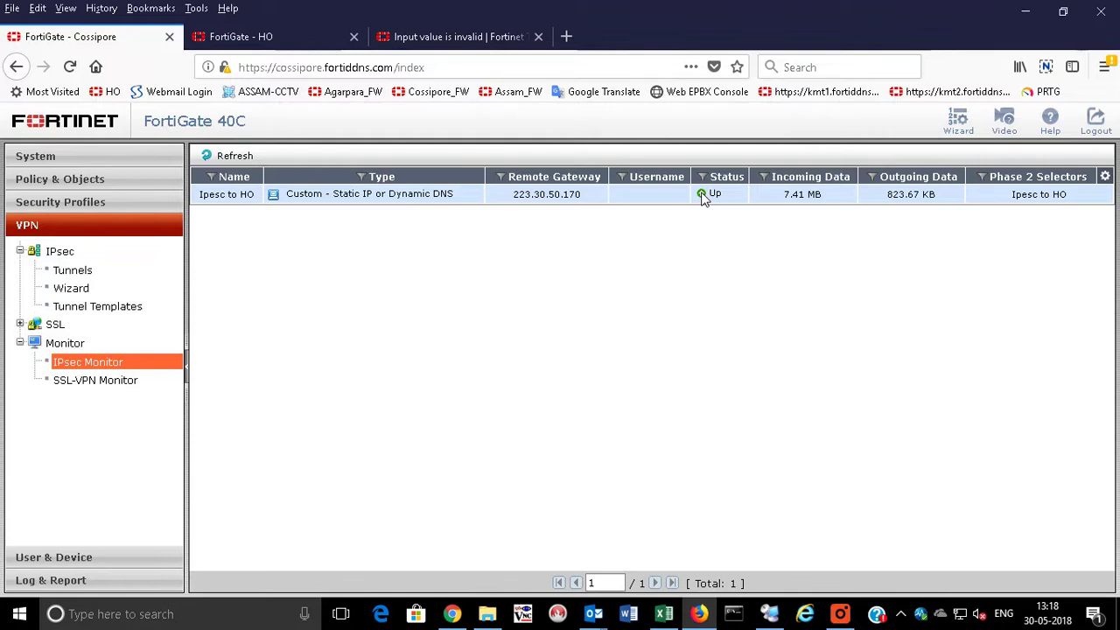
Switch to the FortiGate HO page in Chrome and view its list of IPsec tunnels
left_click(453, 616)
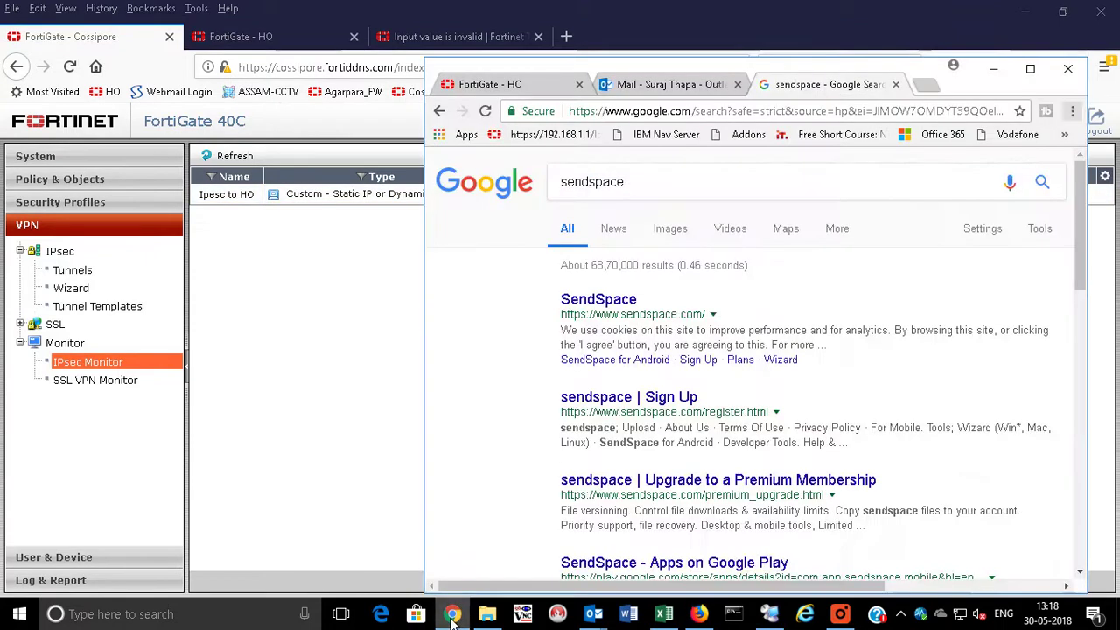
left_click(531, 87)
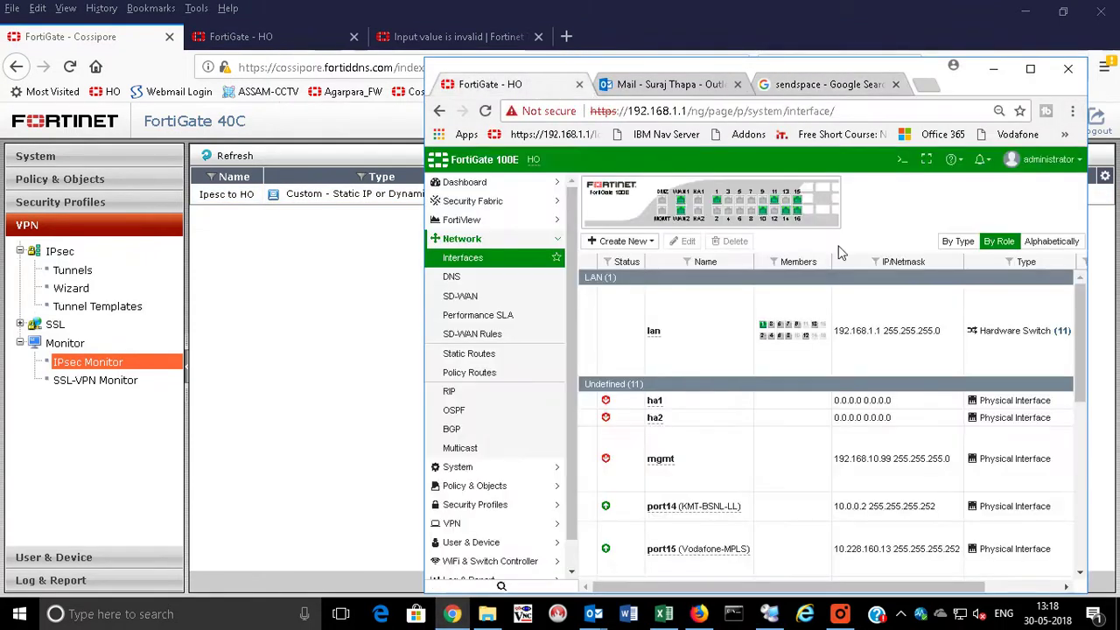
left_click(461, 524)
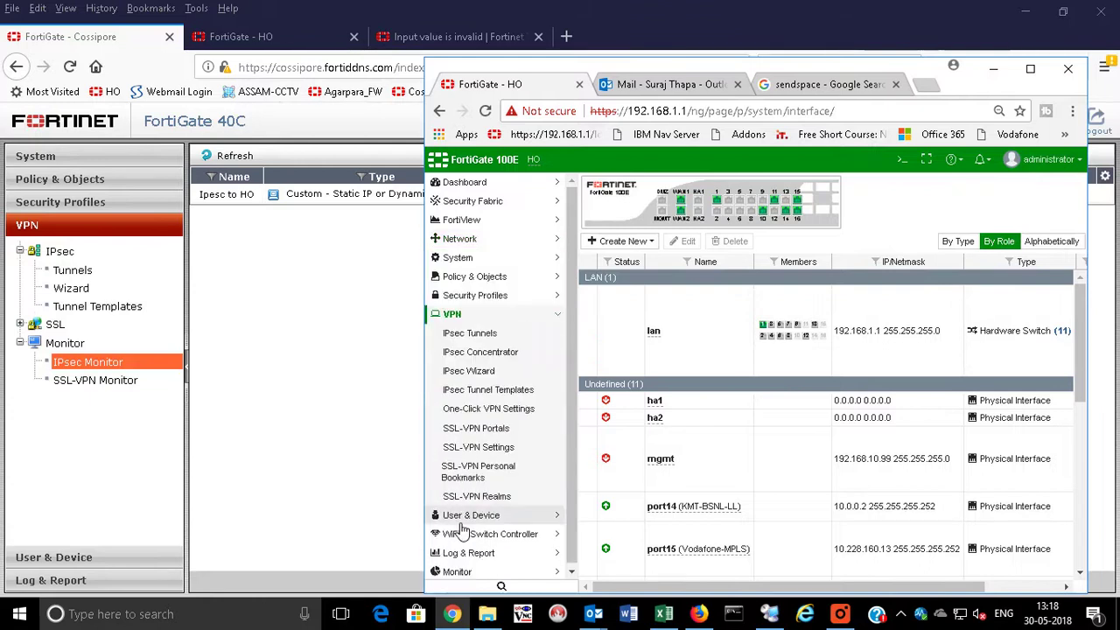
left_click(525, 334)
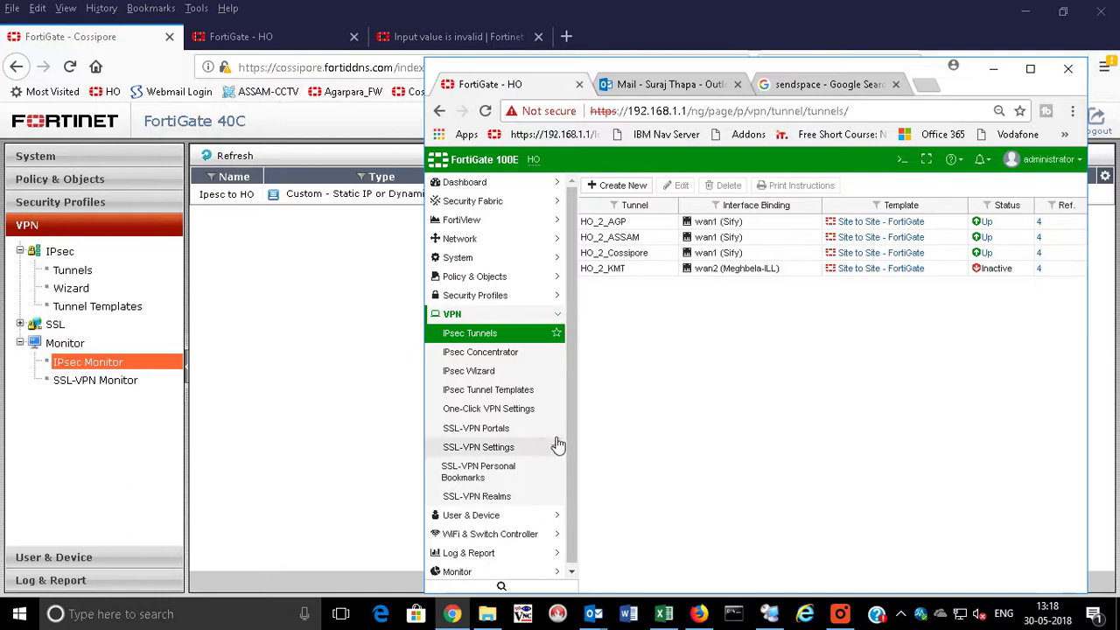
Check the HO_2_Cossipore tunnel in the HO firewall's IPsec Monitor, with the window maximized and the list refreshed
left_click(462, 571)
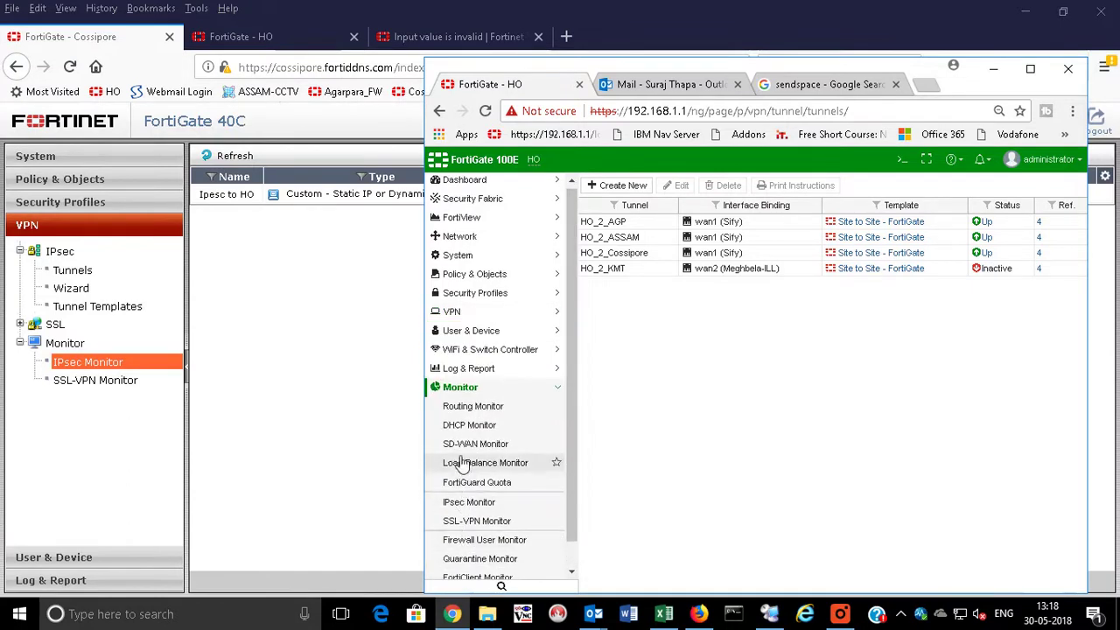
left_click(469, 502)
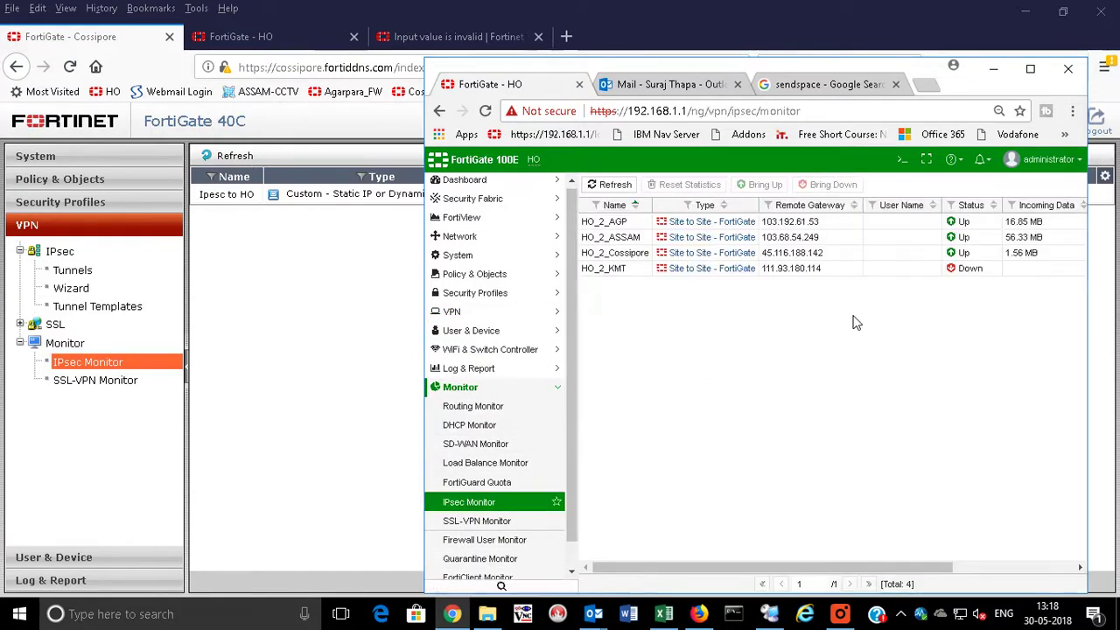
left_click(1028, 69)
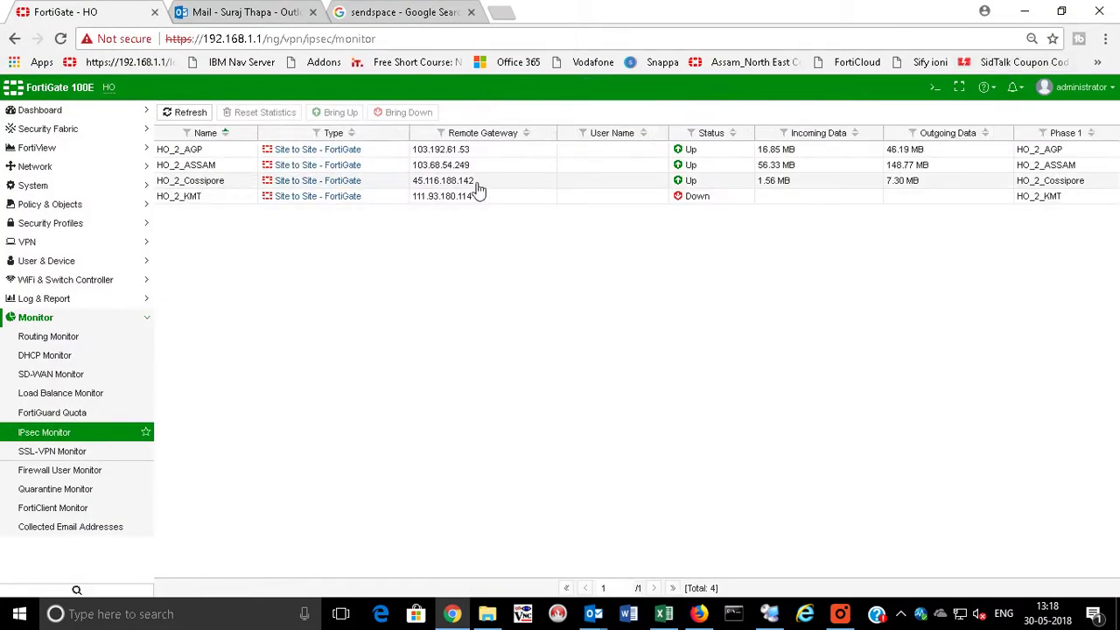
left_click(247, 187)
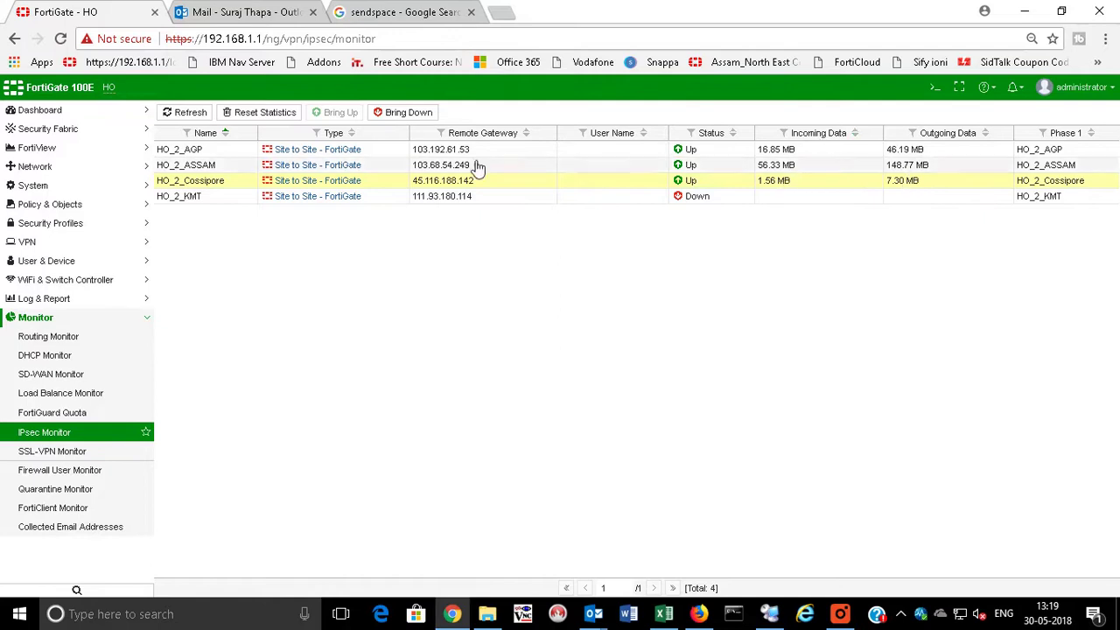
left_click(189, 113)
left_click(188, 114)
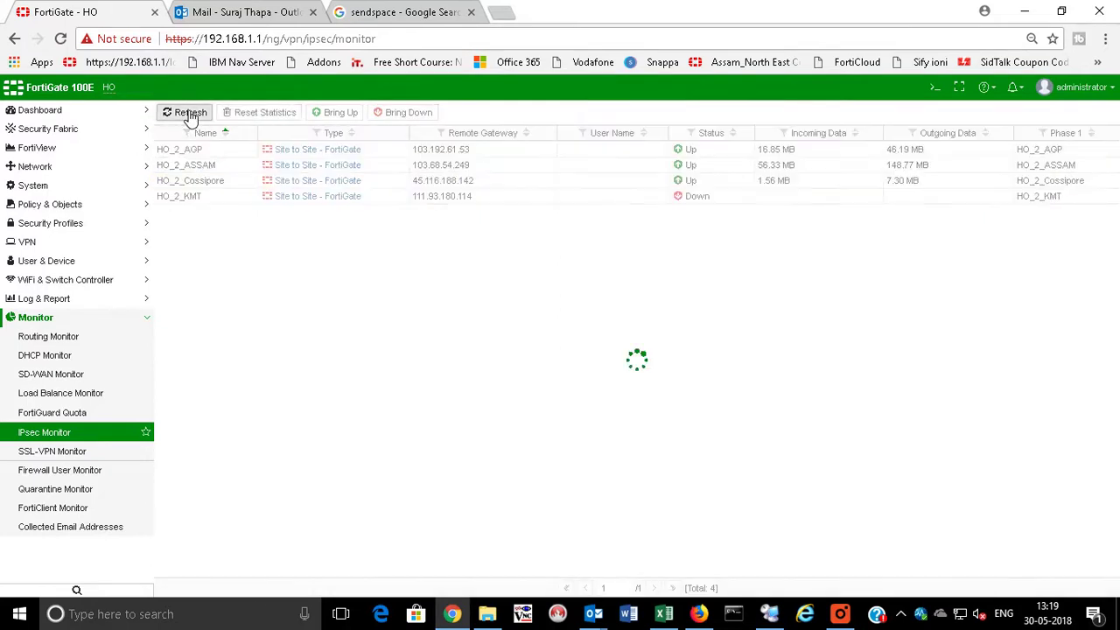
Return to the Cossipore firewall in Firefox, refresh its IPsec Monitor and view the actions available for the Ipesc to HO tunnel
left_click(1025, 11)
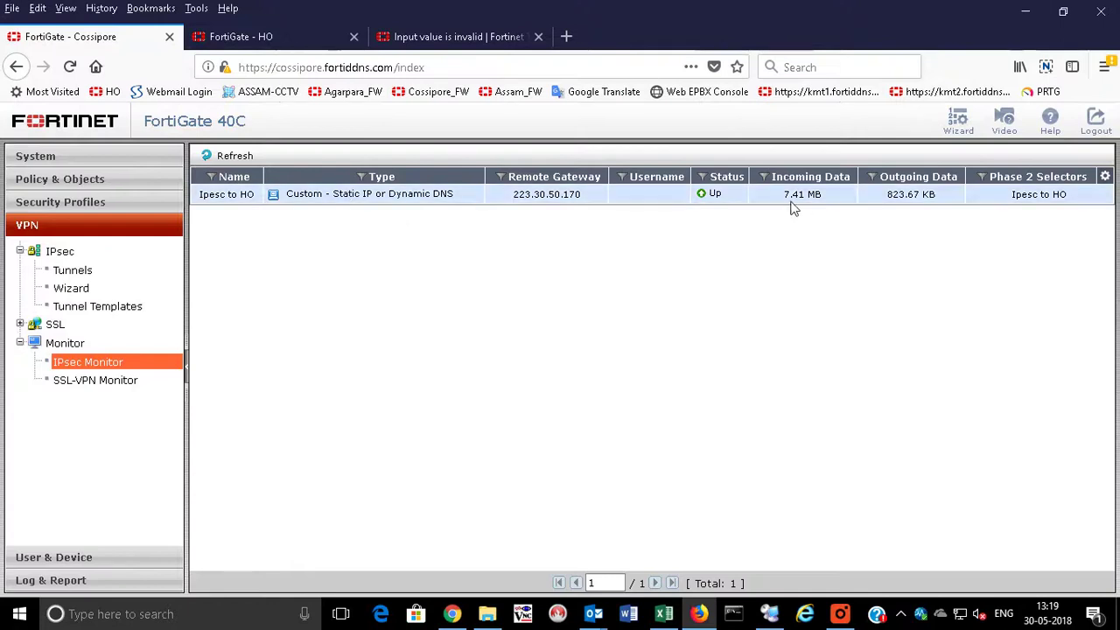
left_click(223, 161)
left_click(223, 159)
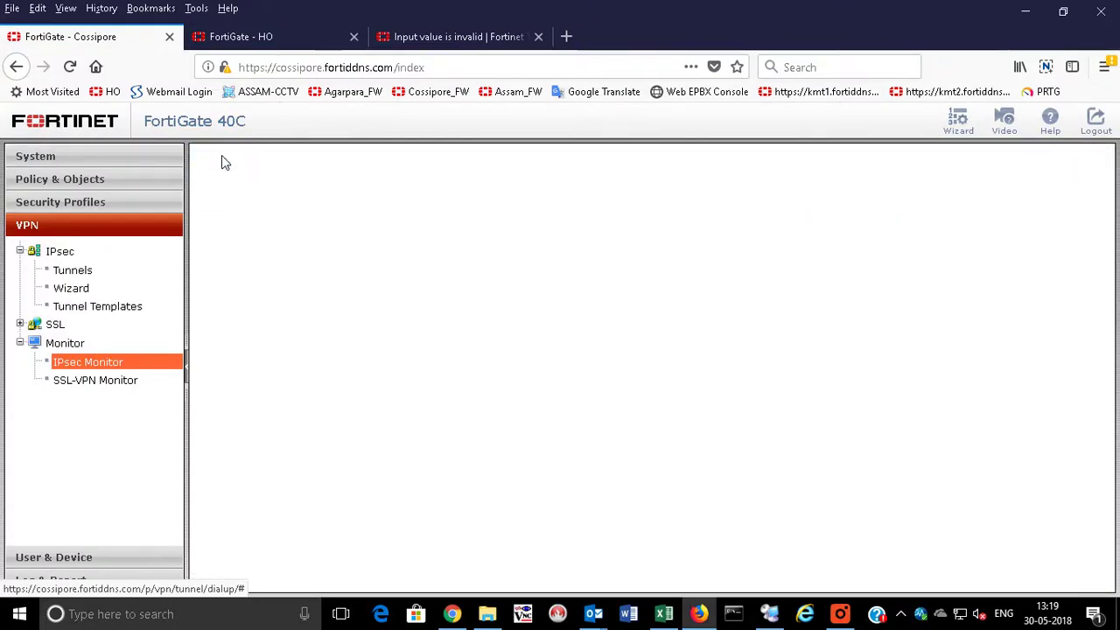
left_click(224, 159)
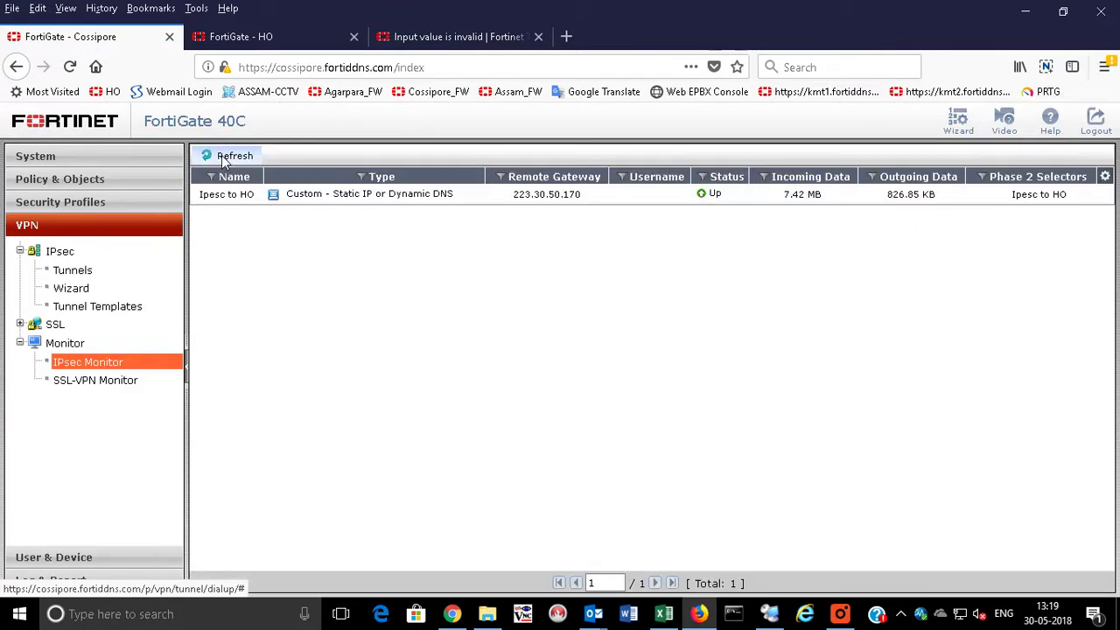
left_click(223, 160)
left_click(223, 160)
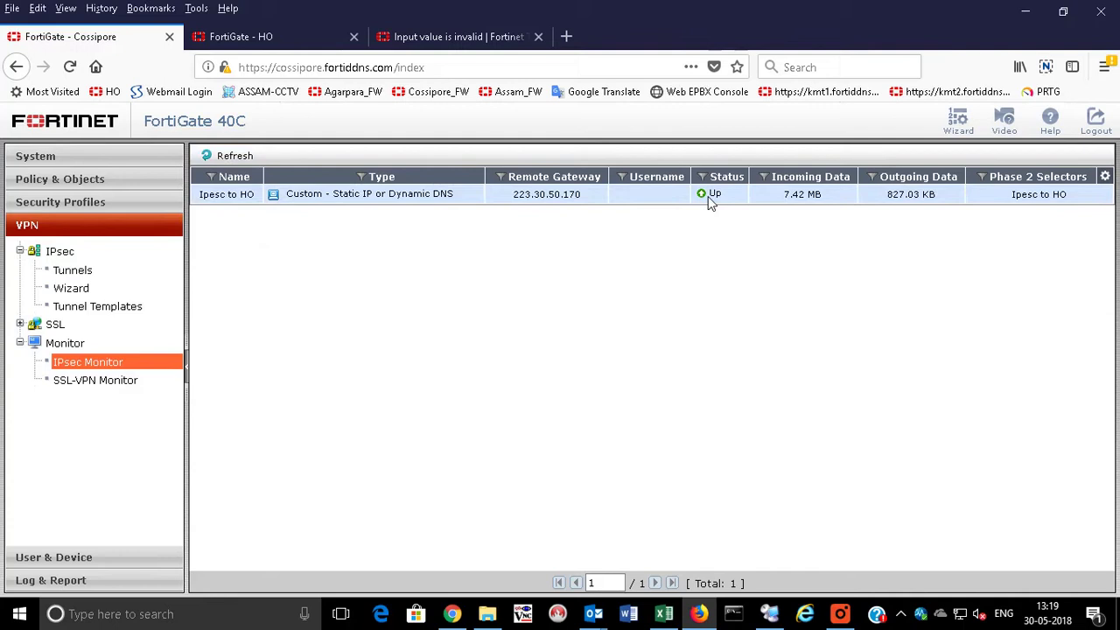
right_click(241, 197)
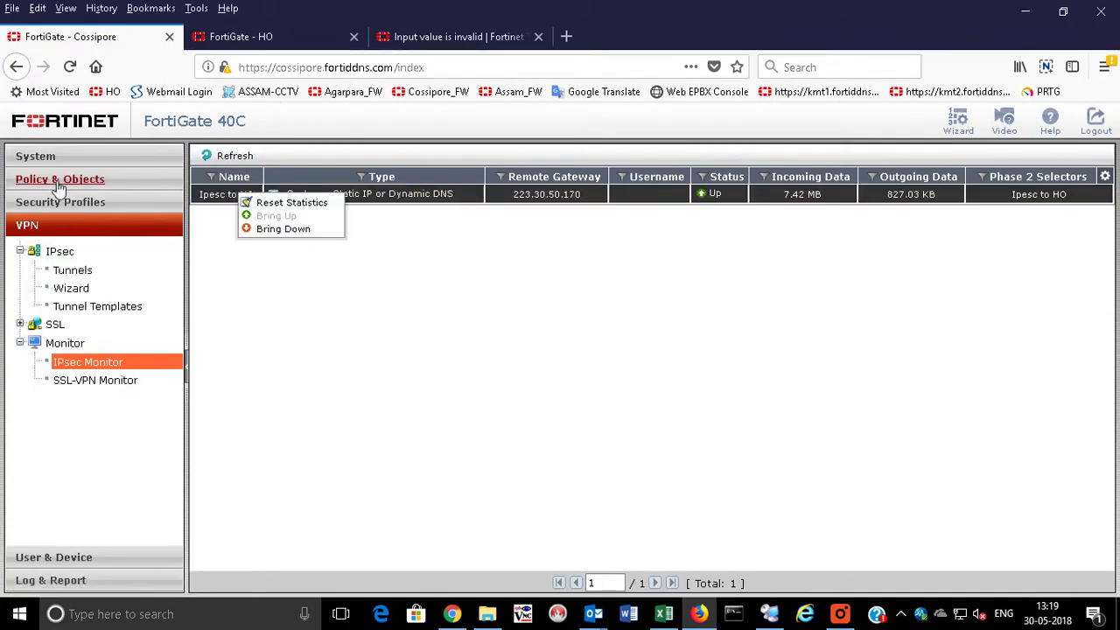
Reopen the Ipesc to HO tunnel for editing from the IPsec tunnel list
left_click(78, 274)
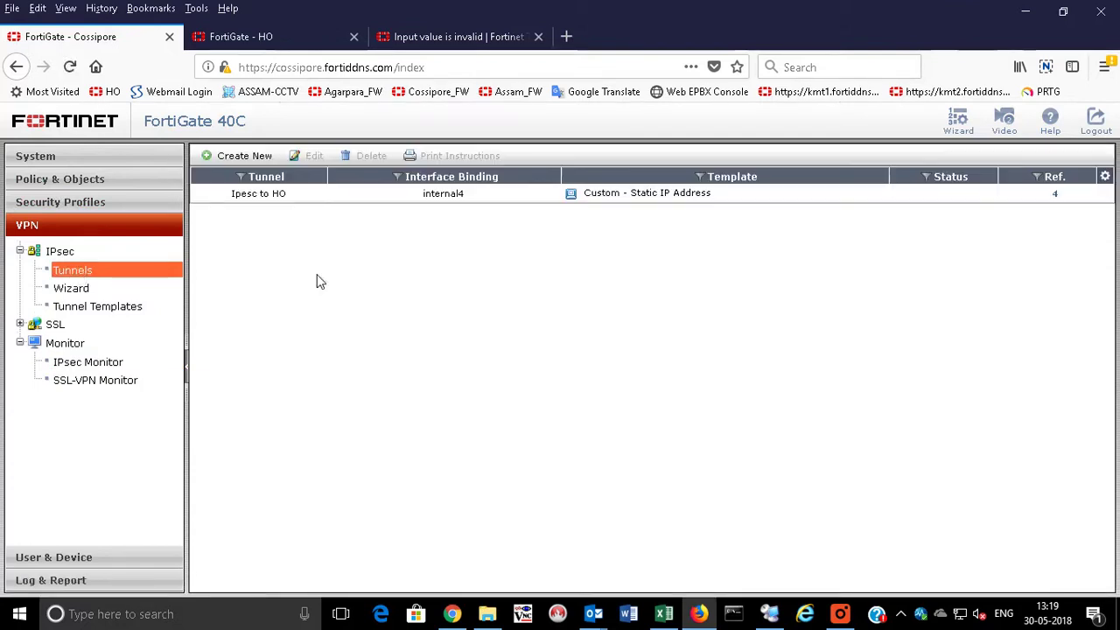
right_click(296, 195)
left_click(320, 203)
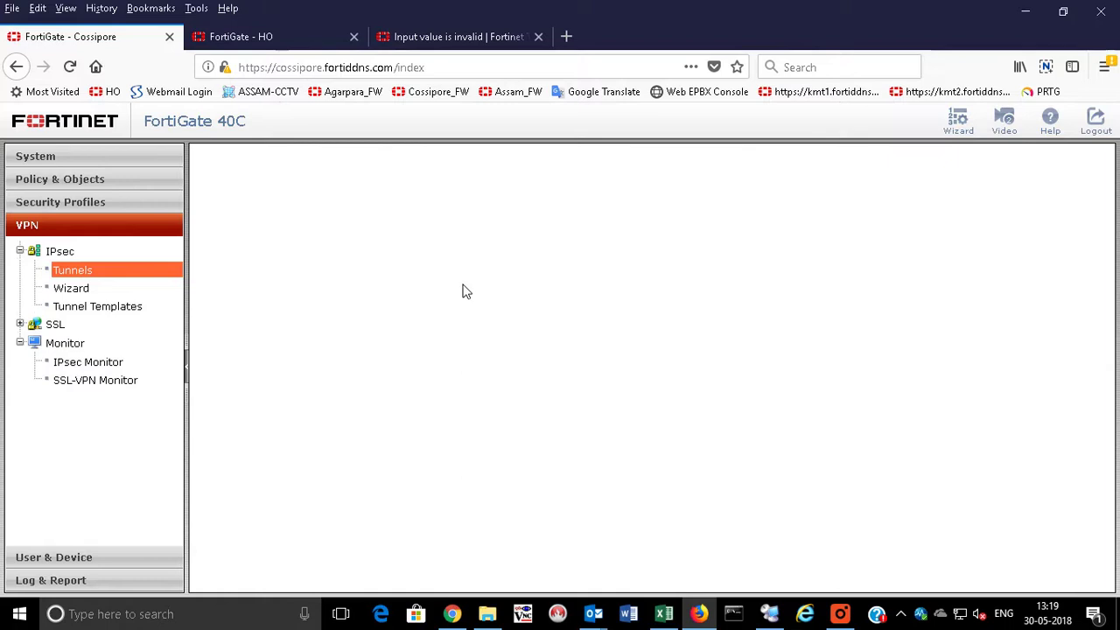
Open the Cossipore firewall's IPv4 policies, collapse the wan-load-balance and Vodafone MPLS sections and examine the VPN policies' traffic counts
left_click(58, 207)
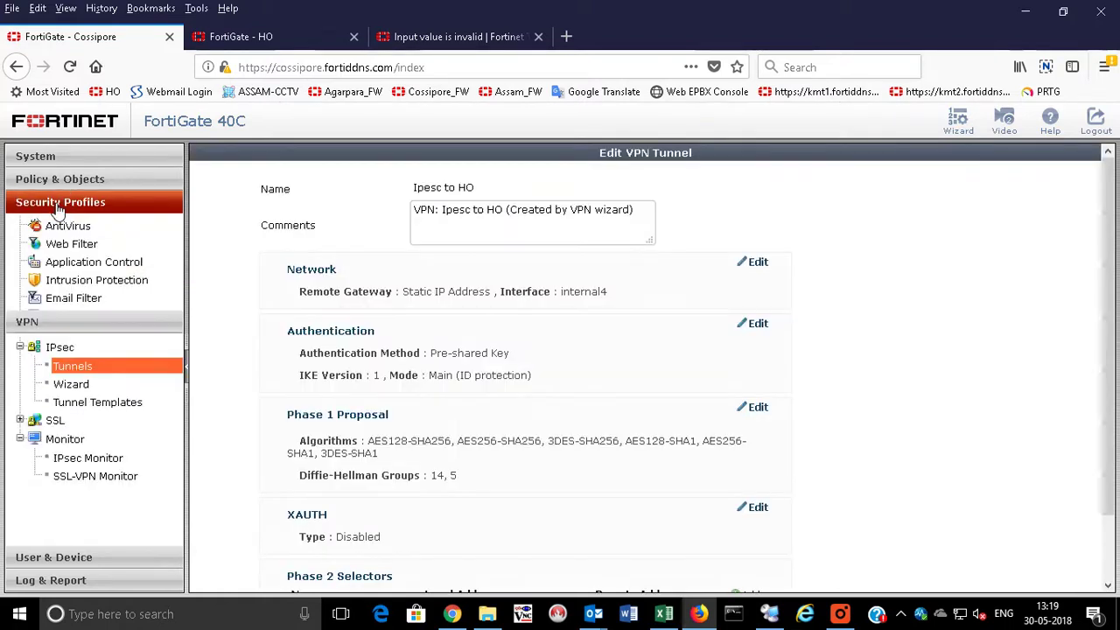
left_click(67, 180)
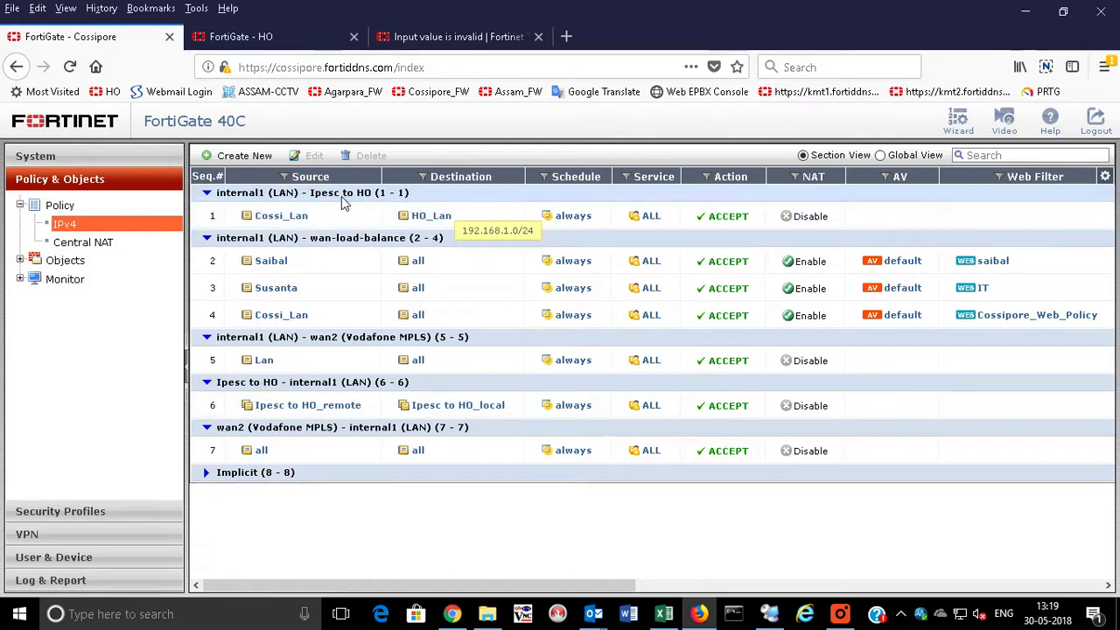
left_click(207, 238)
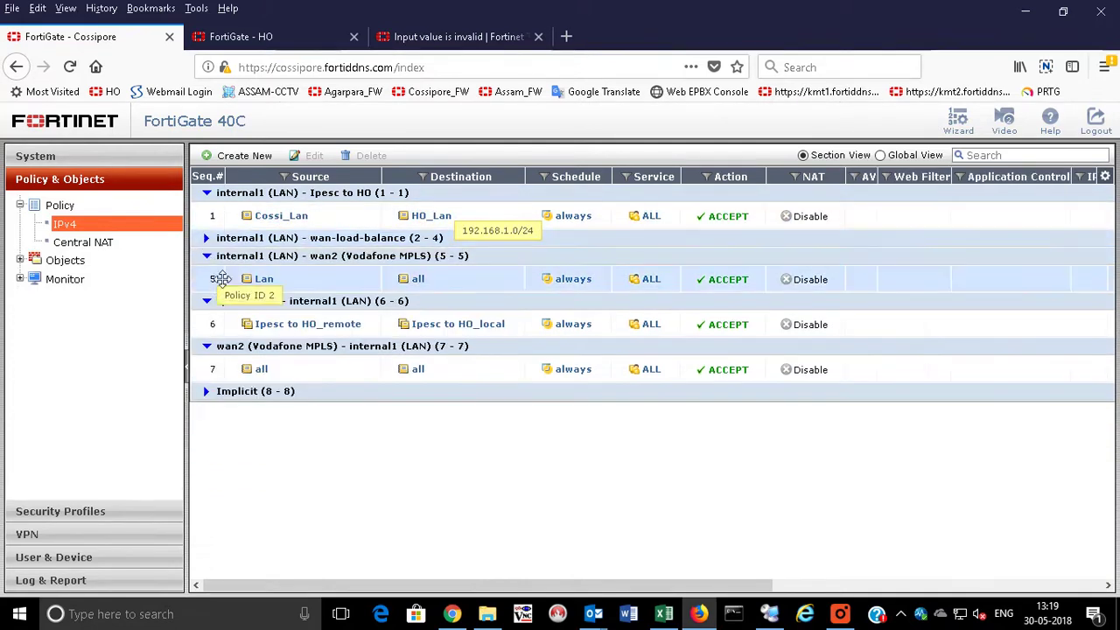
left_click(207, 256)
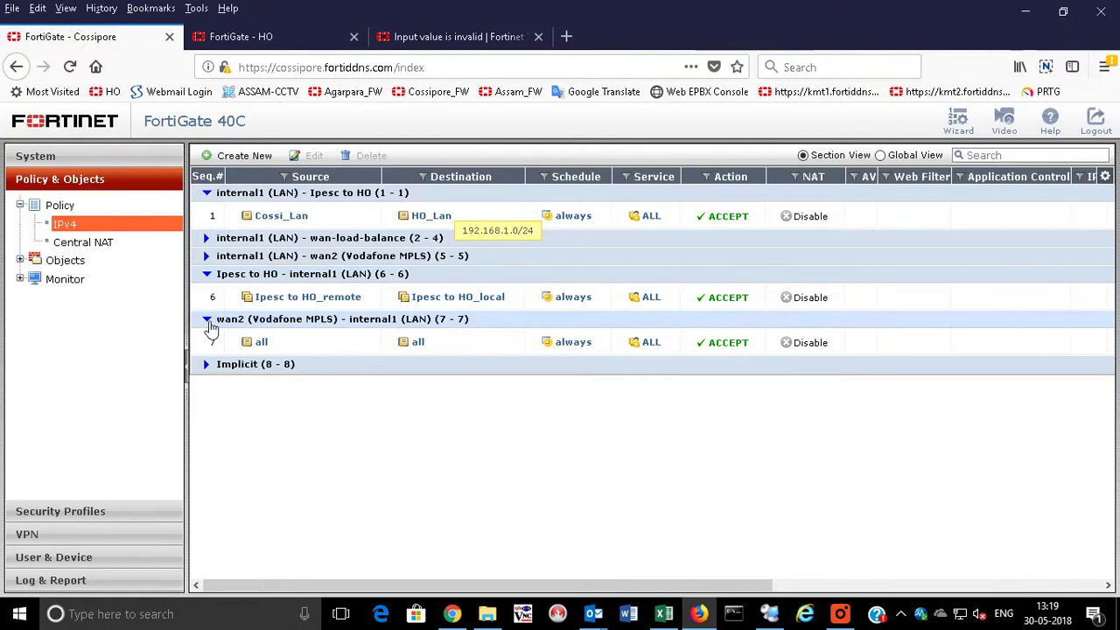
left_click(207, 320)
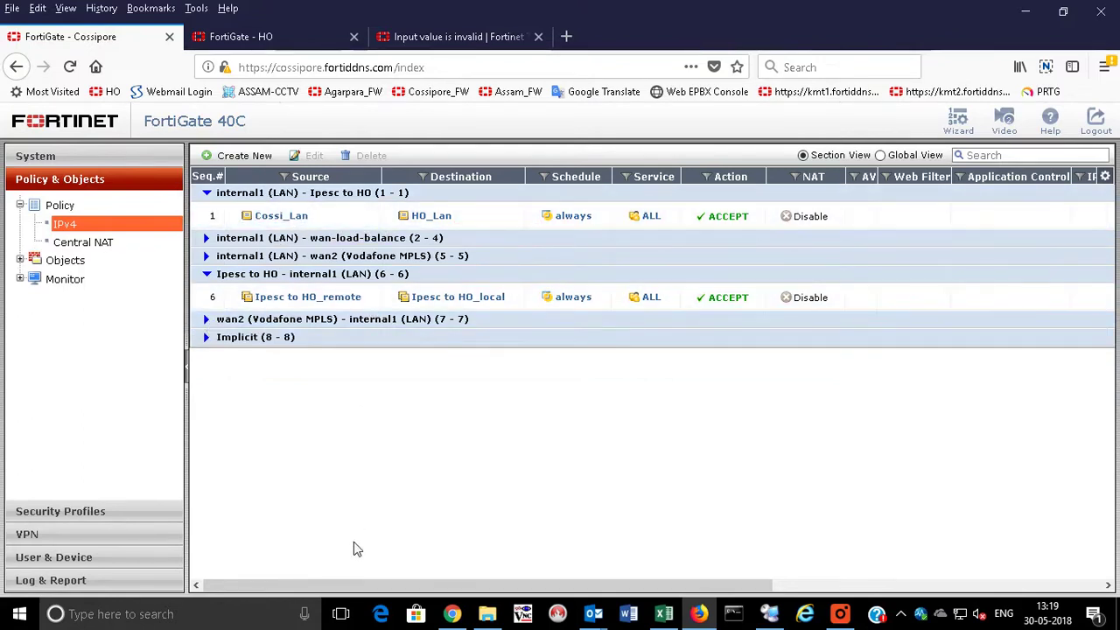
left_click_drag(347, 584, 676, 586)
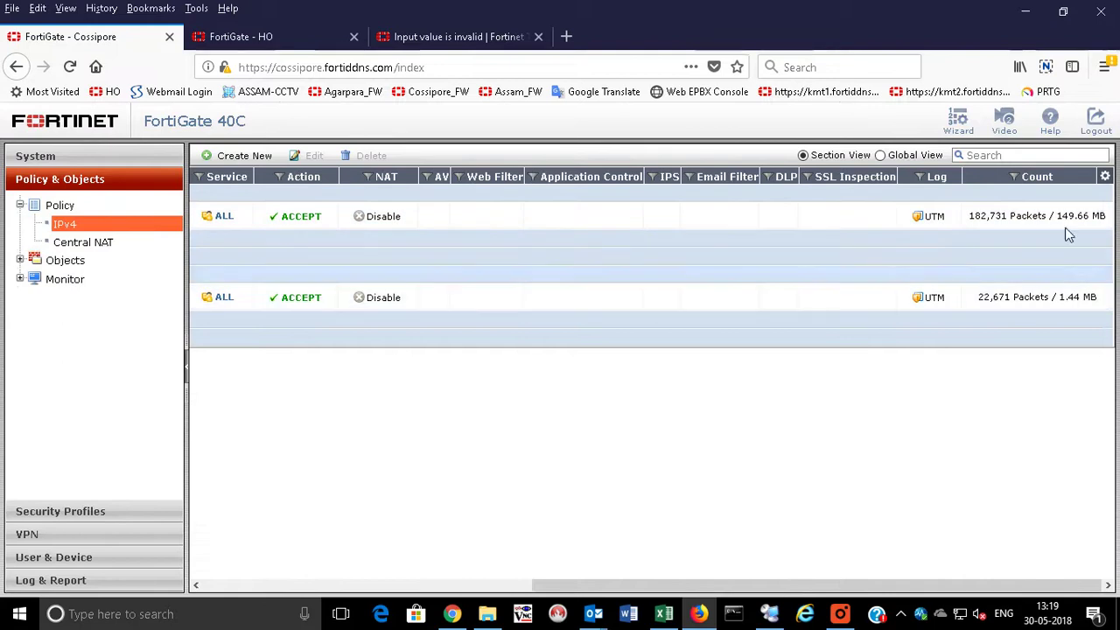
left_click_drag(918, 588, 514, 595)
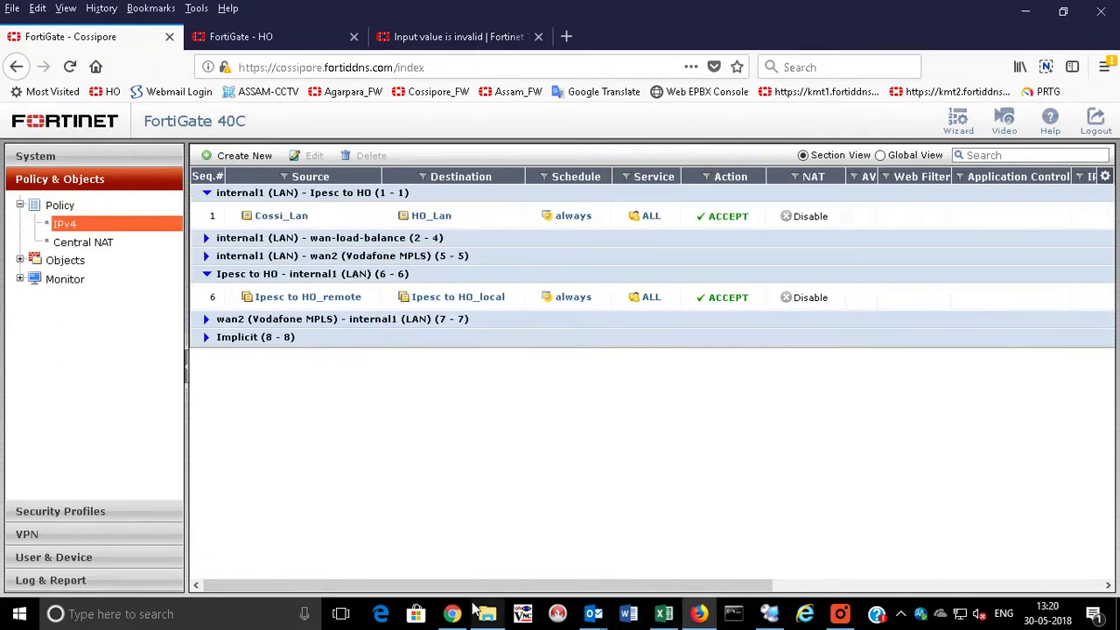
Switch to the HO firewall in Chrome and expand its IPv4 policies between lan and HO_2_Cossipore in both directions
left_click(452, 613)
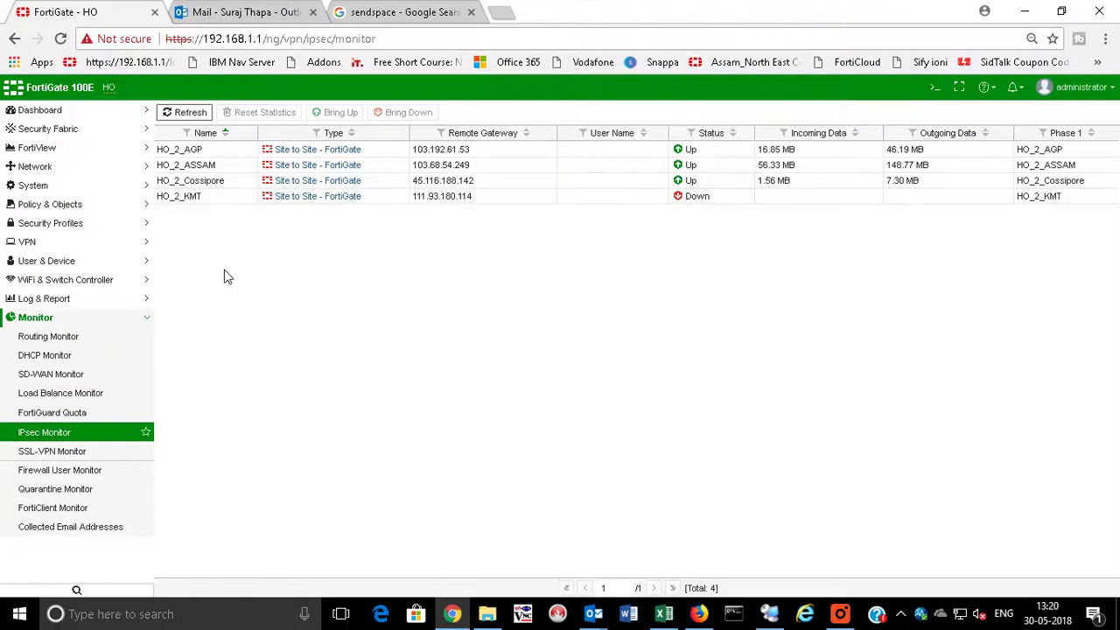
left_click(46, 205)
left_click(42, 224)
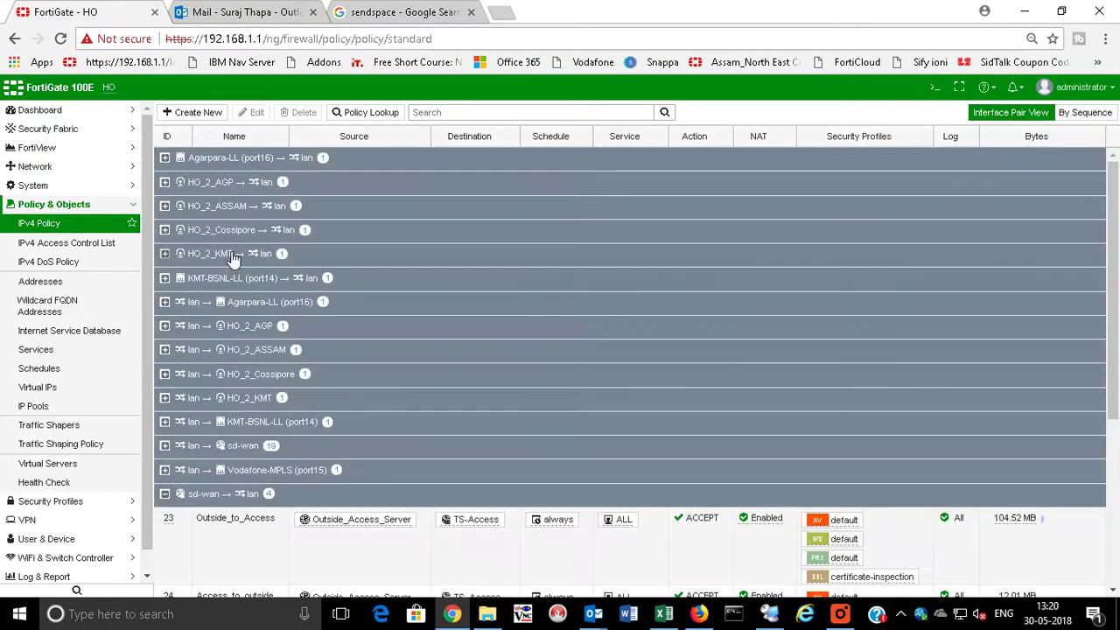
left_click(166, 375)
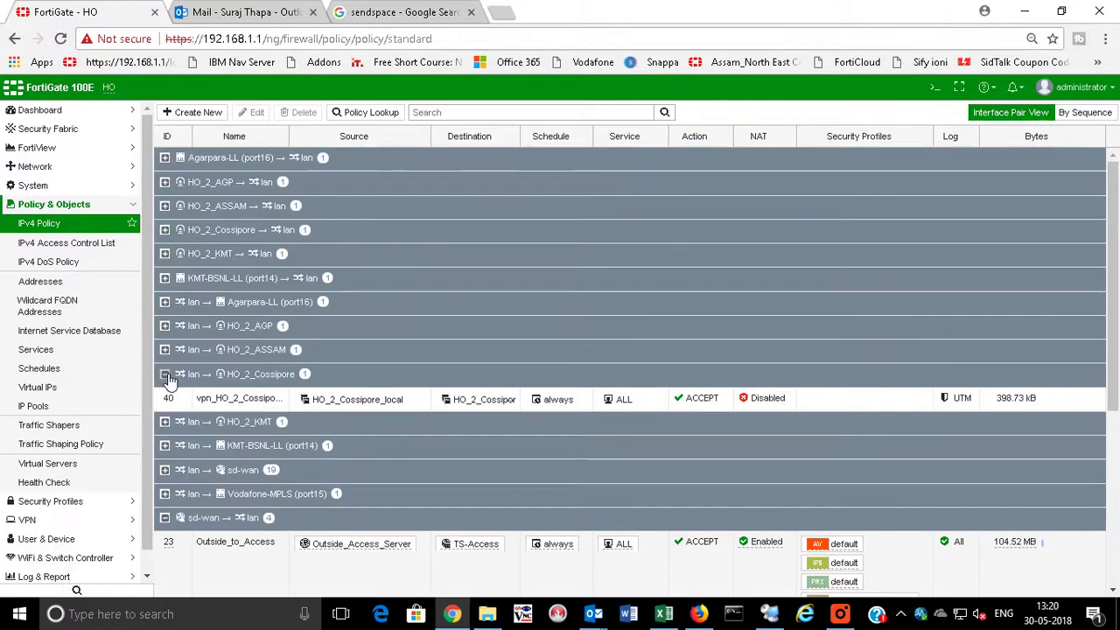
left_click(166, 230)
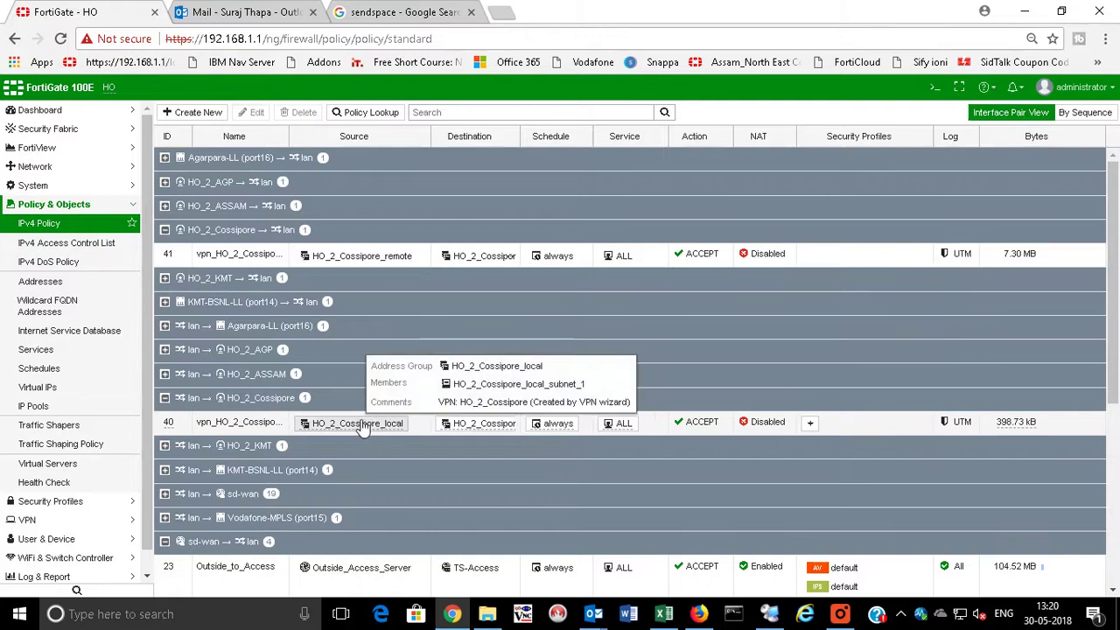
Check the HO_2_Cossipore tunnel's status and data traffic in the HO firewall's IPsec Monitor
left_click(39, 521)
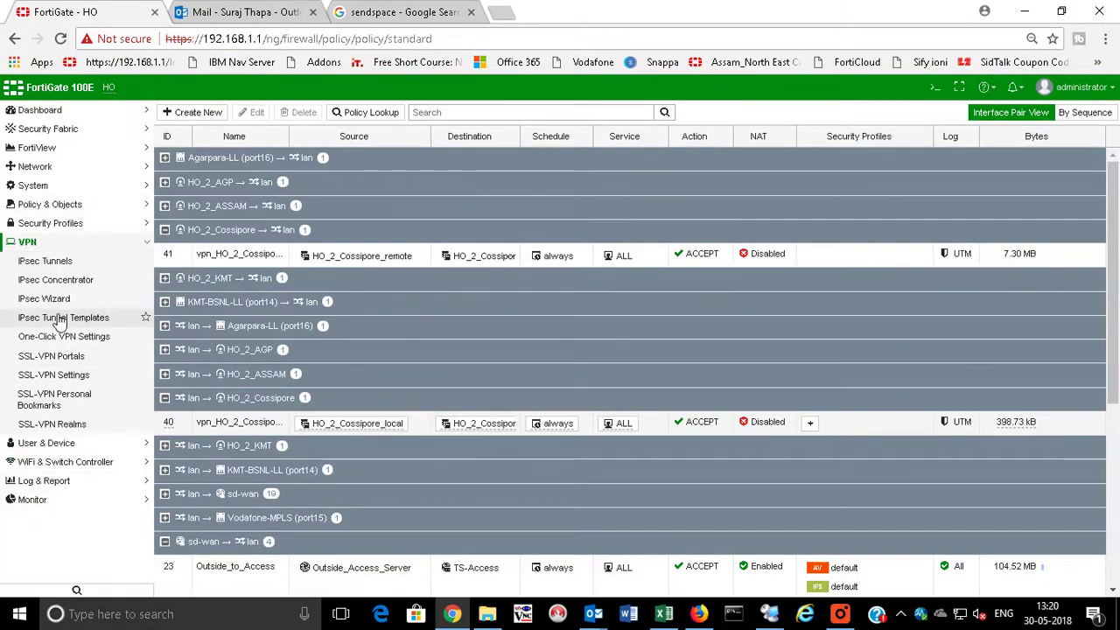
left_click(30, 502)
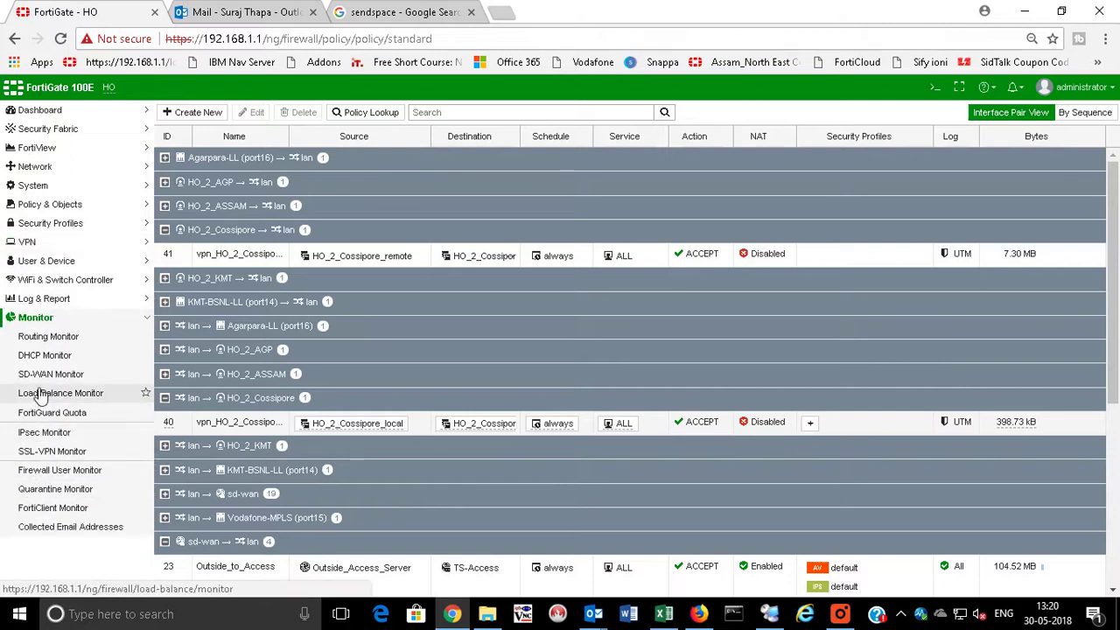
left_click(44, 434)
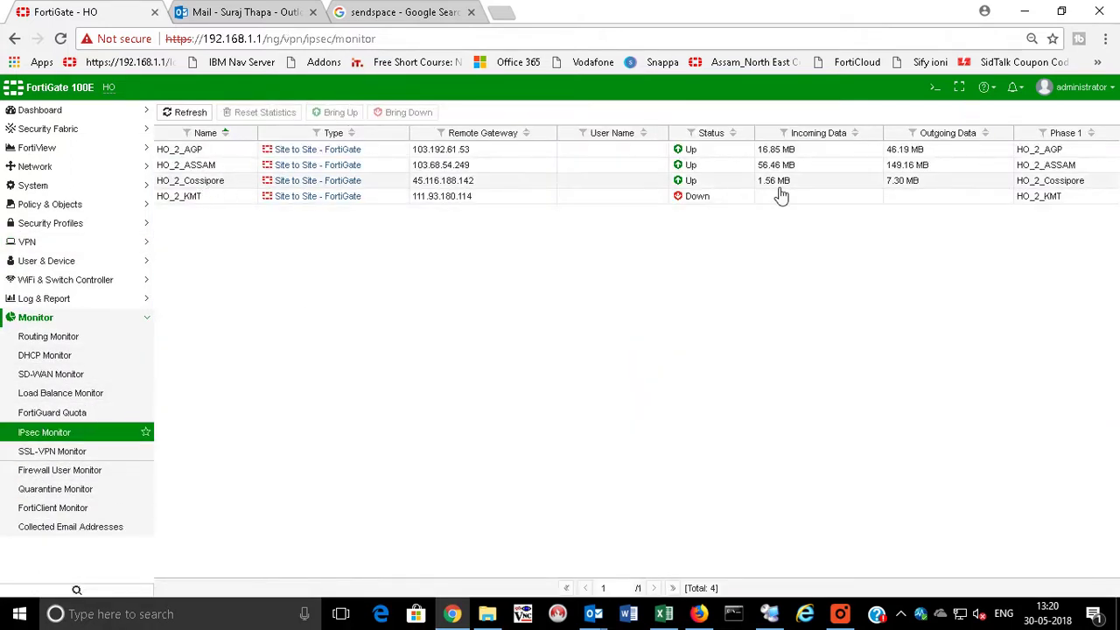
Edit the HO_2_Cossipore tunnel's authentication on the HO firewall, enter a different pre-shared key and save the tunnel
left_click(43, 242)
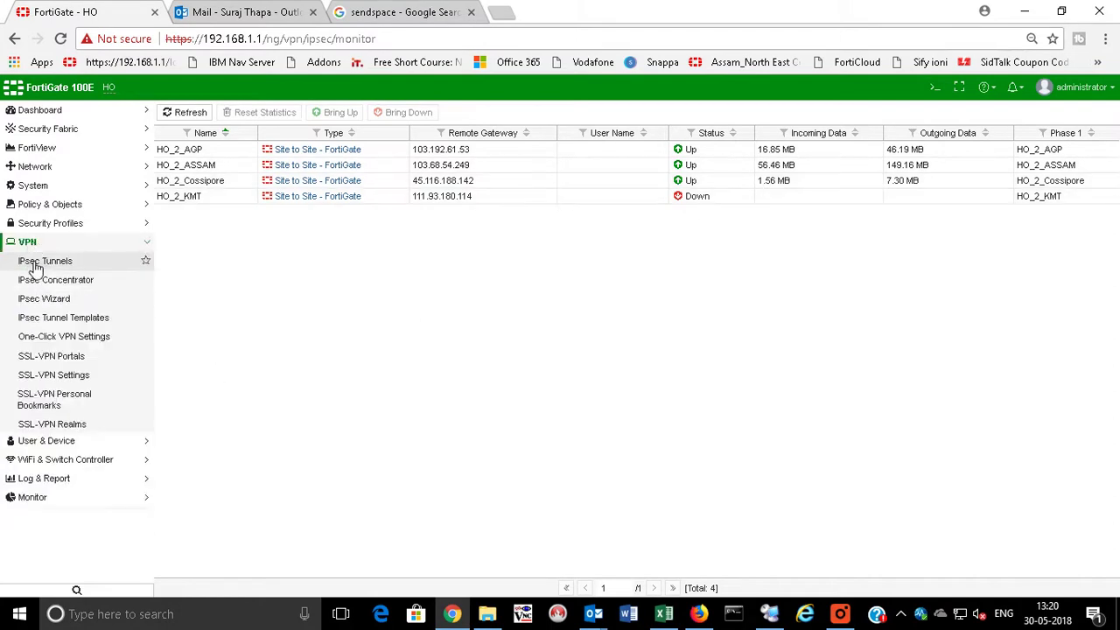
left_click(42, 263)
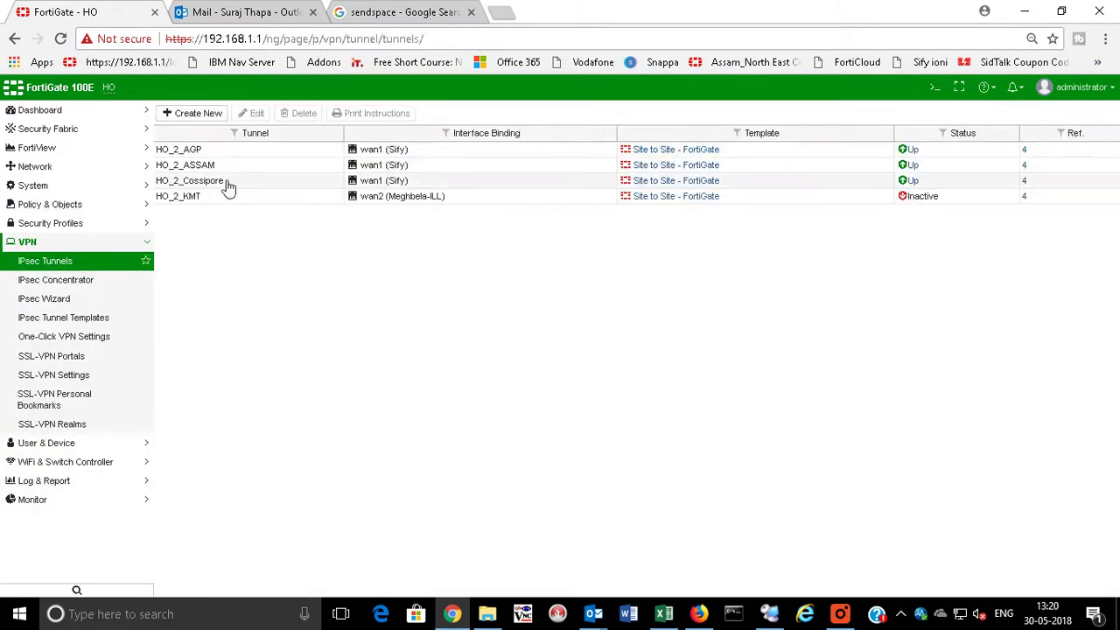
right_click(222, 189)
left_click(244, 190)
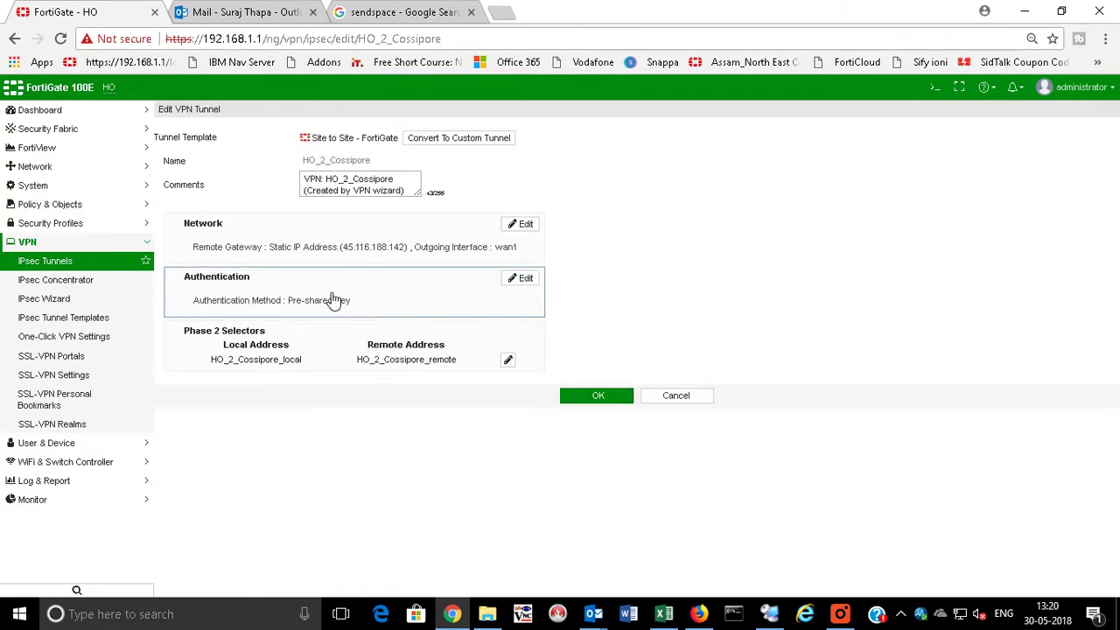
left_click(520, 279)
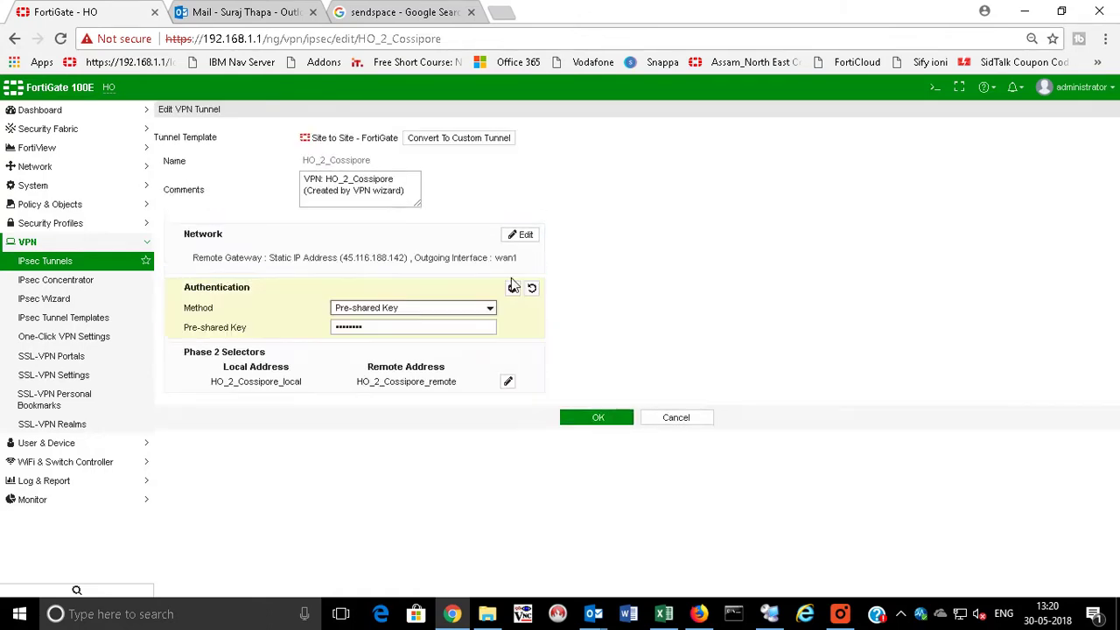
left_click(396, 327)
type("a")
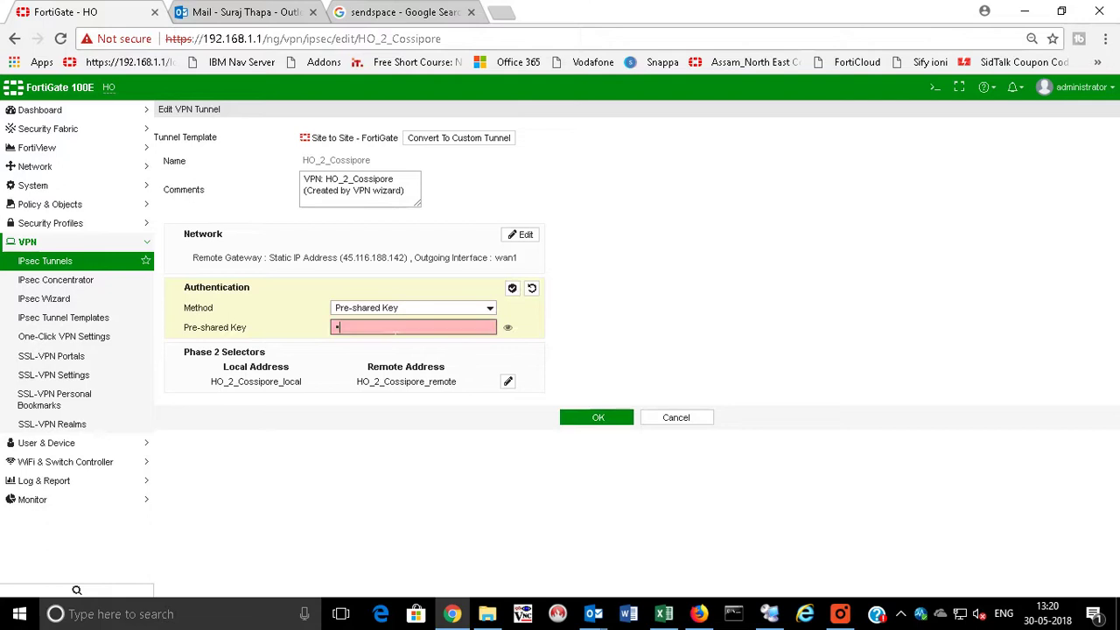
type("aaaaaa")
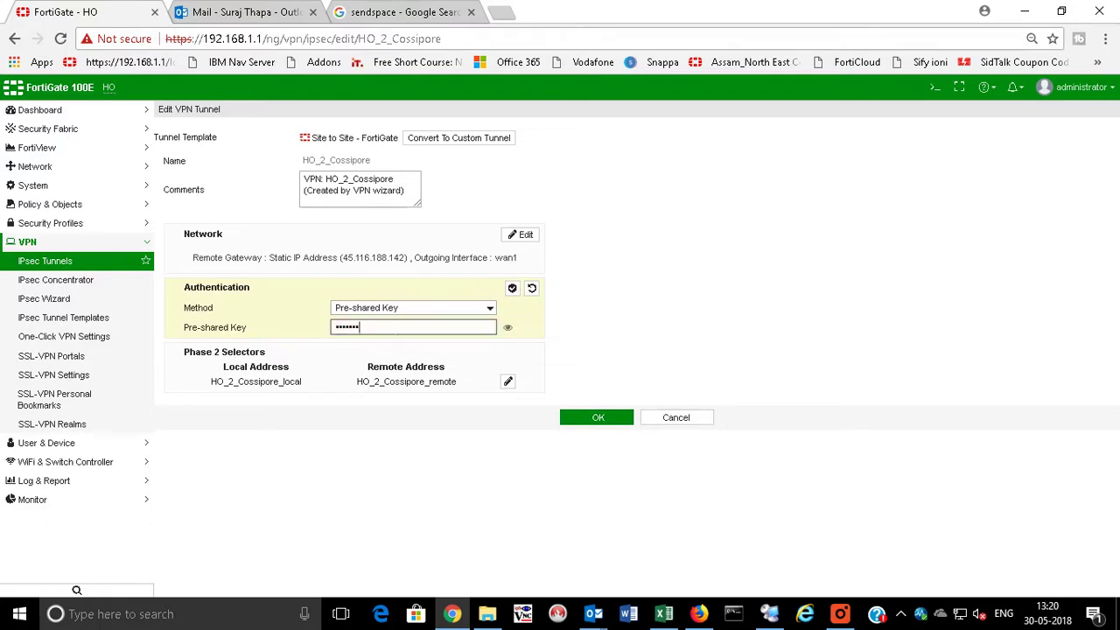
left_click(590, 423)
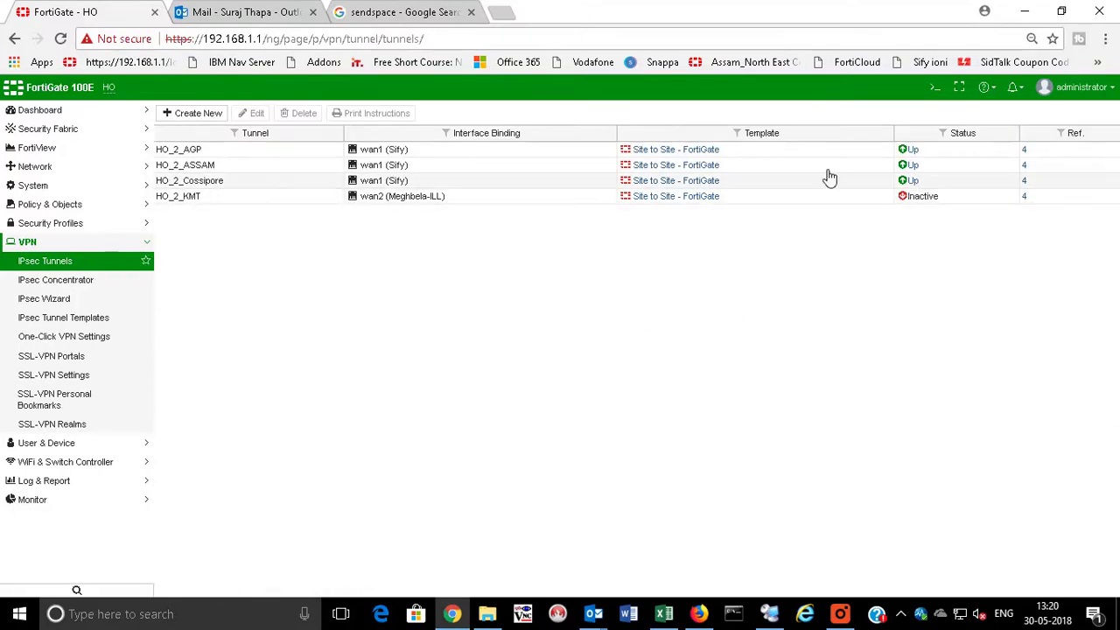
Reload the HO firewall's IPsec tunnel list, and check the Ipesc to HO tunnel in the Cossipore firewall's IPsec Monitor in Firefox
left_click(65, 265)
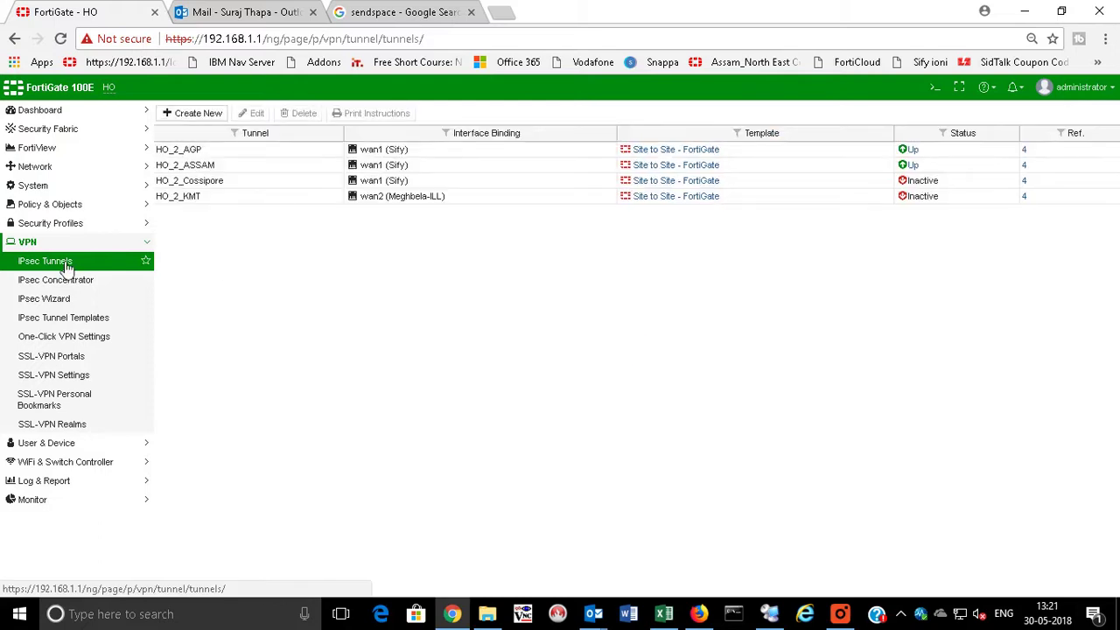
left_click(700, 613)
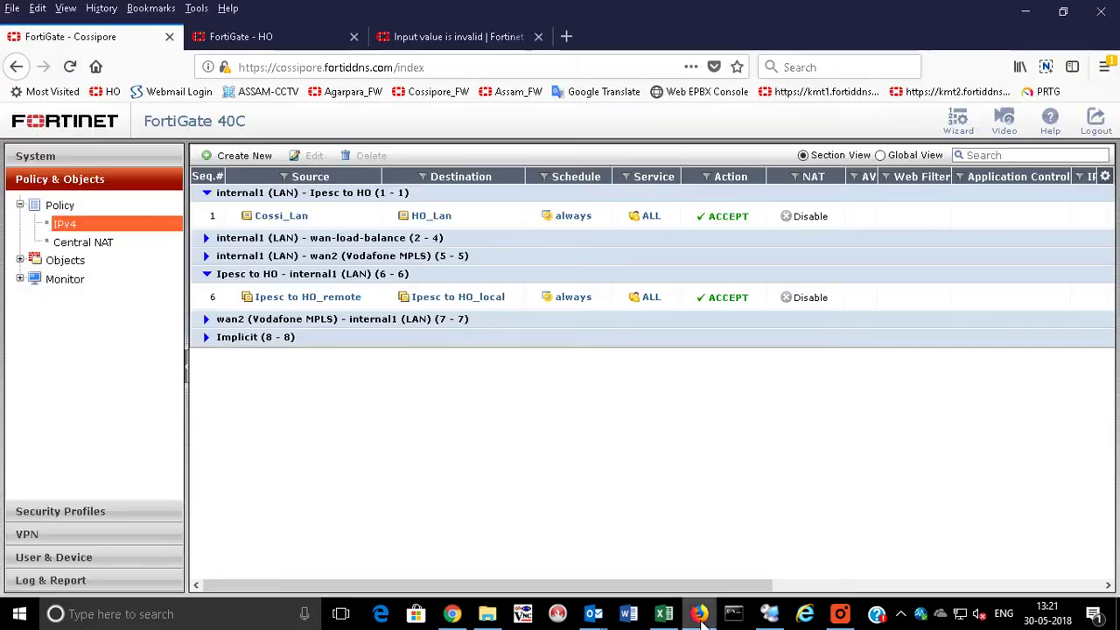
left_click(34, 538)
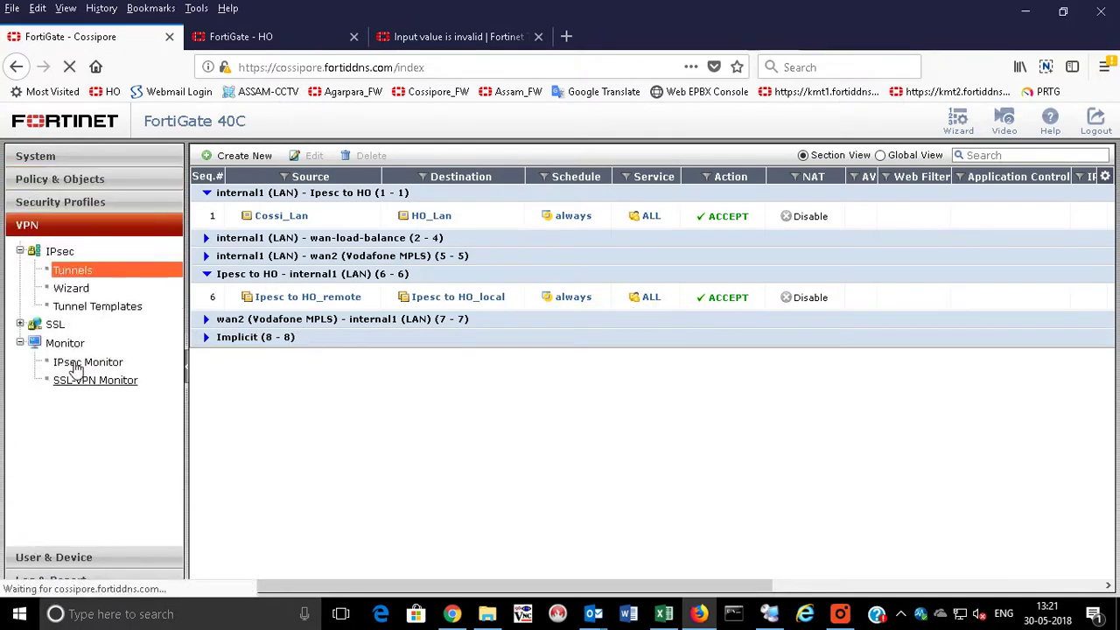
left_click(75, 363)
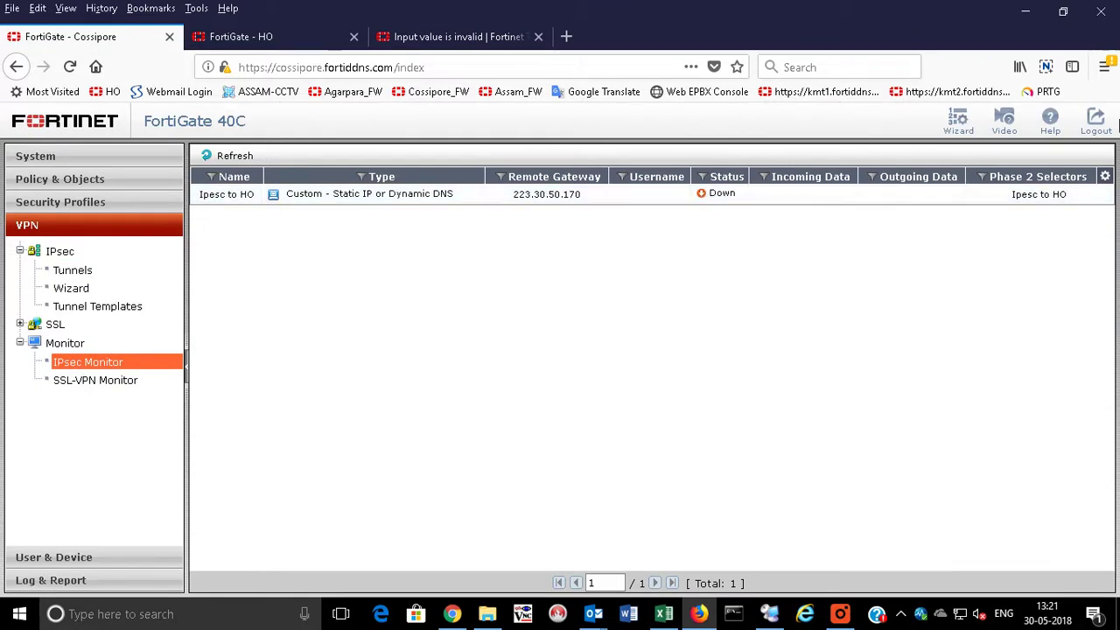
left_click(1025, 10)
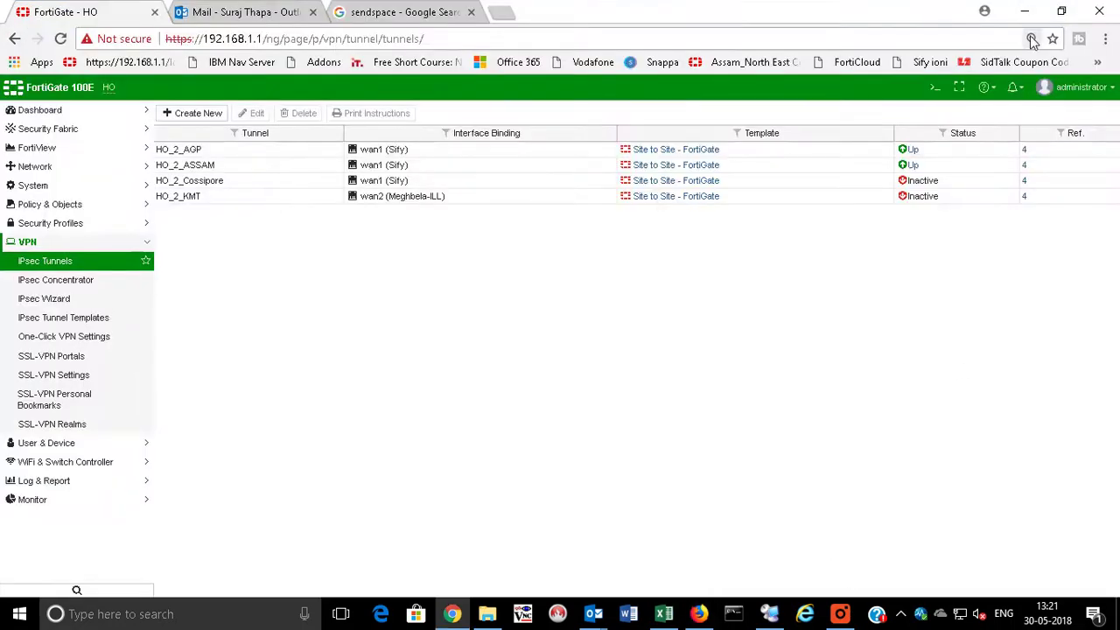
left_click(1026, 13)
left_click(843, 612)
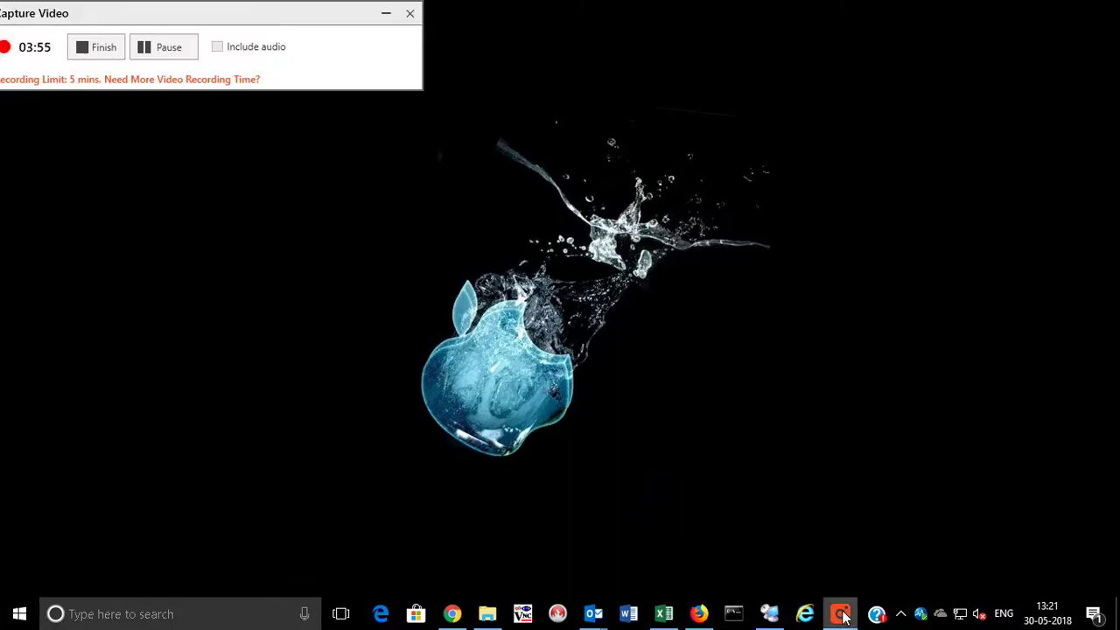